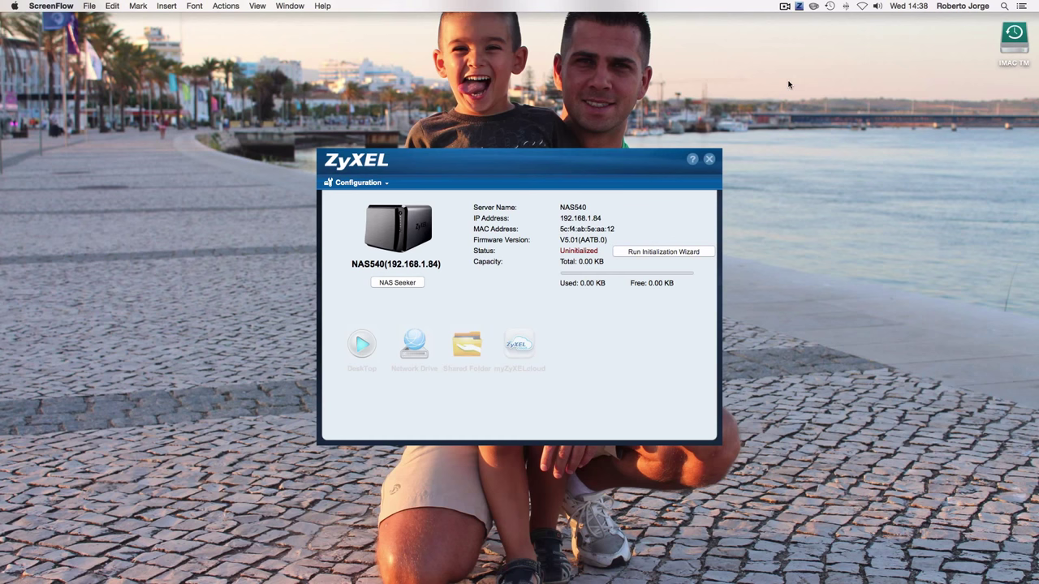
click(783, 6)
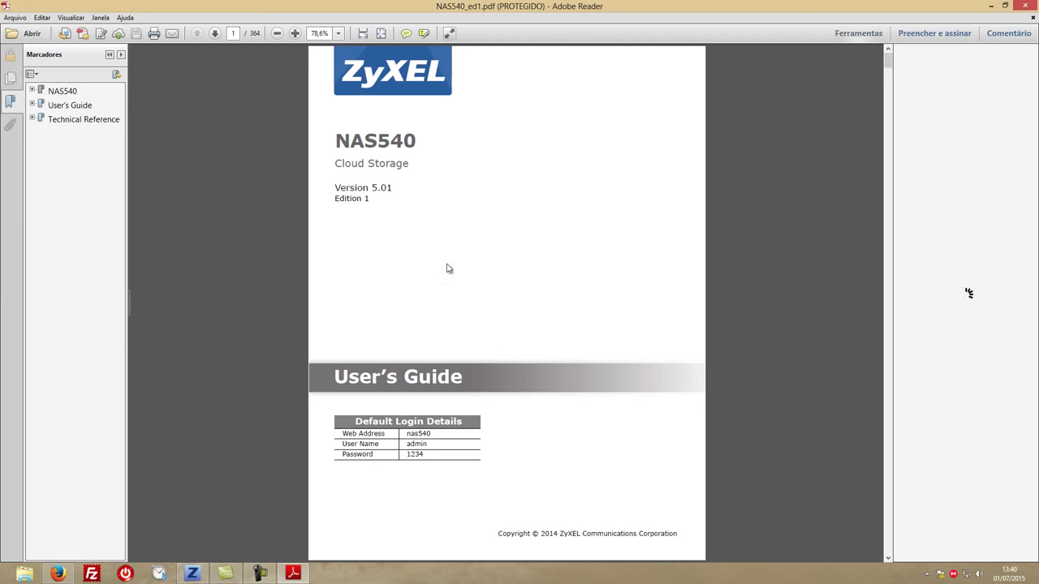
Look through the NAS540 User's Guide's contents overview and table of contents, and close the PDF
scroll(420, 269, down, 10)
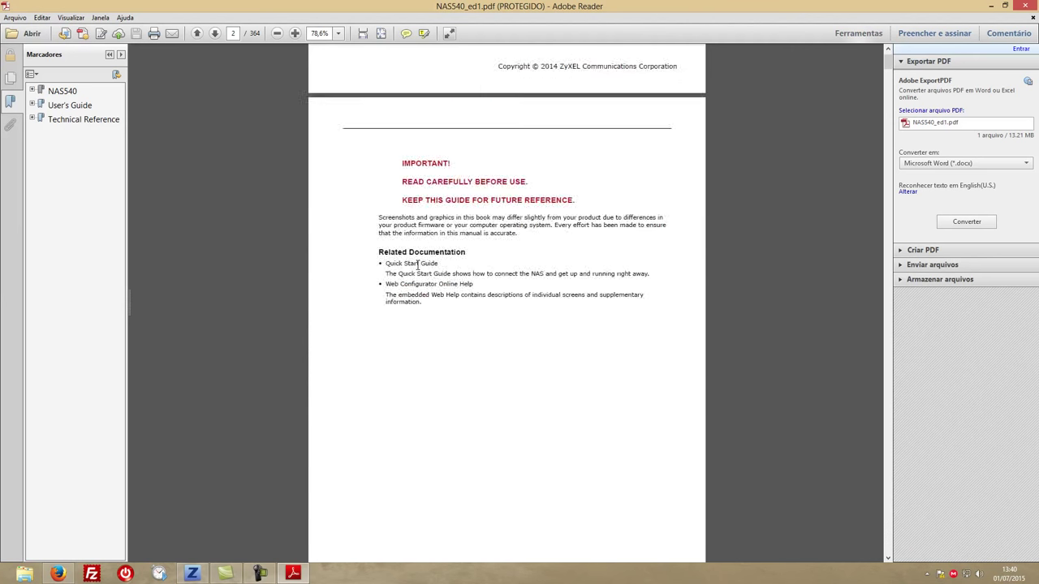
scroll(417, 264, down, 20)
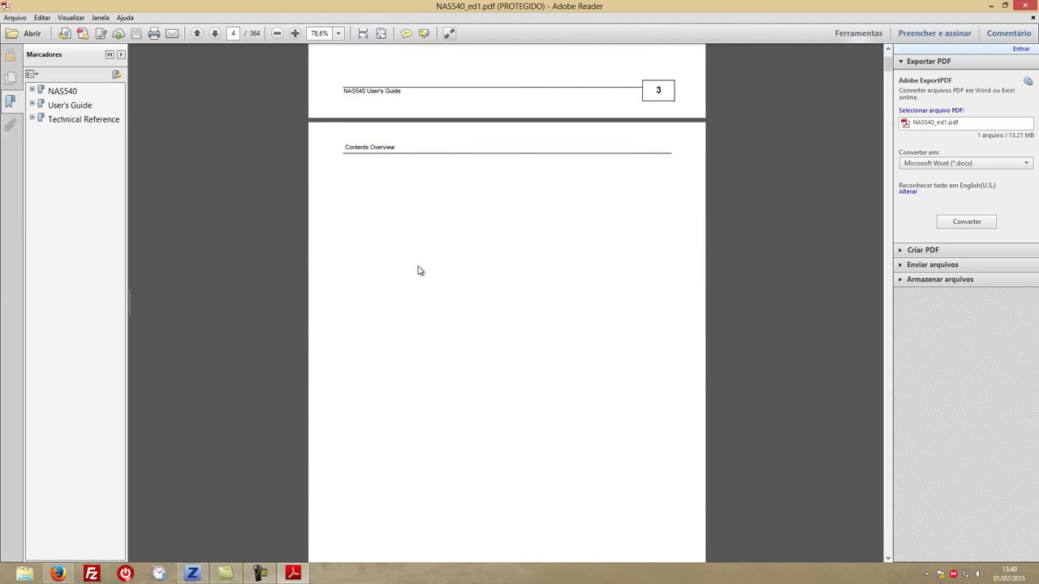
scroll(418, 271, up, 10)
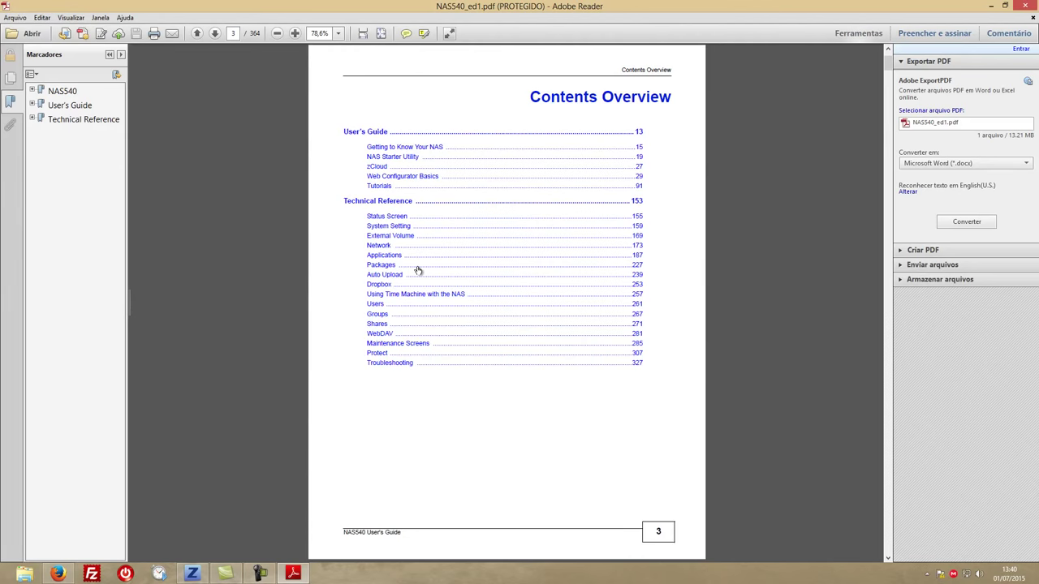
scroll(418, 270, up, 5)
scroll(418, 267, down, 4)
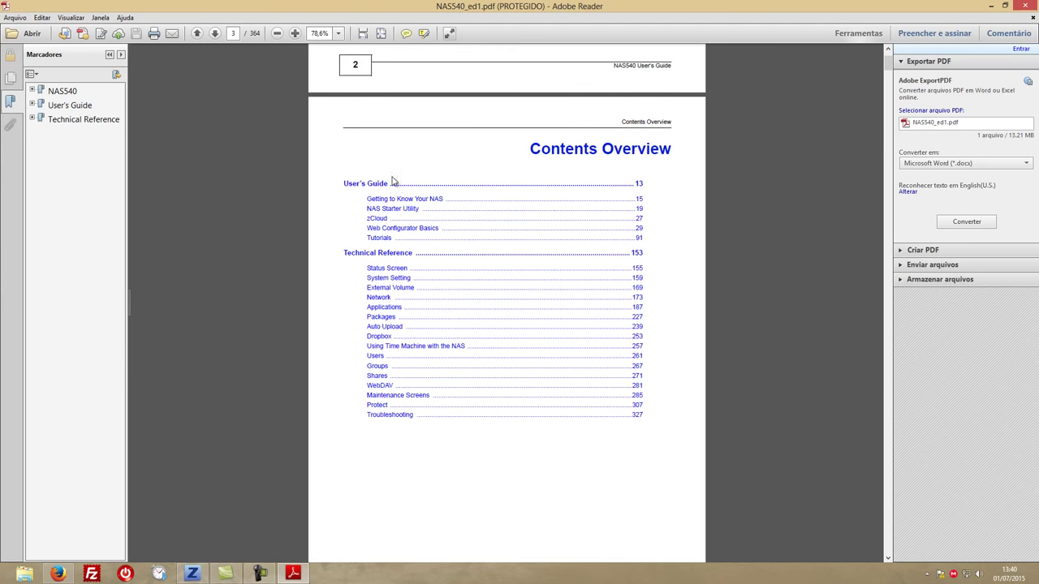
scroll(458, 418, down, 20)
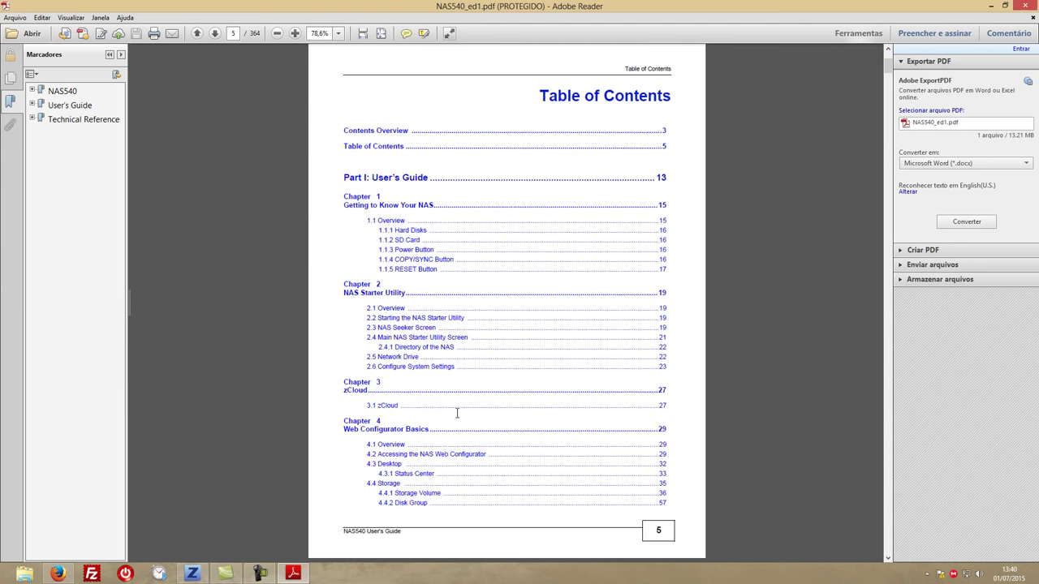
scroll(456, 413, down, 8)
scroll(457, 416, up, 5)
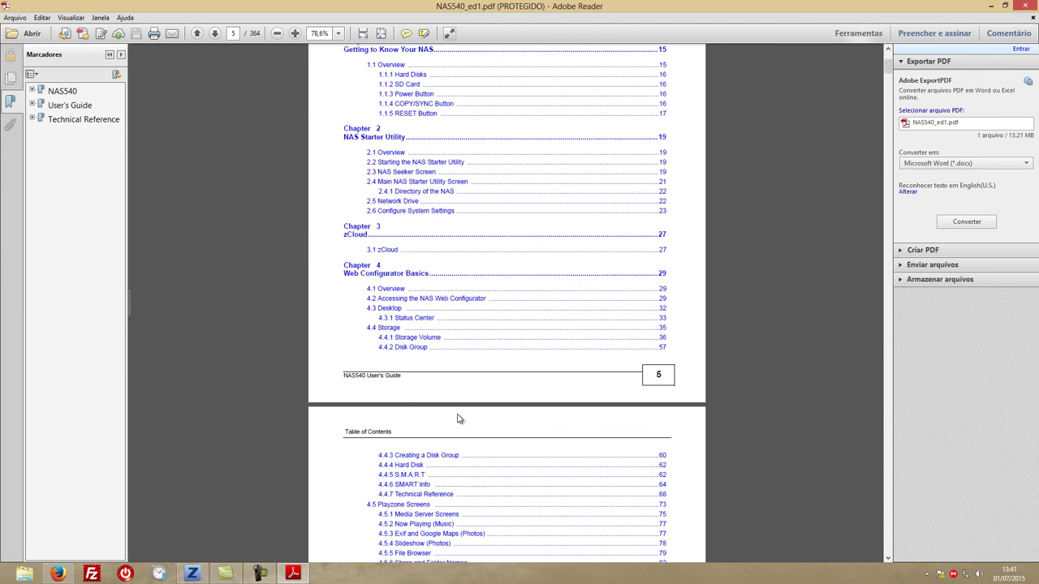
scroll(457, 419, up, 10)
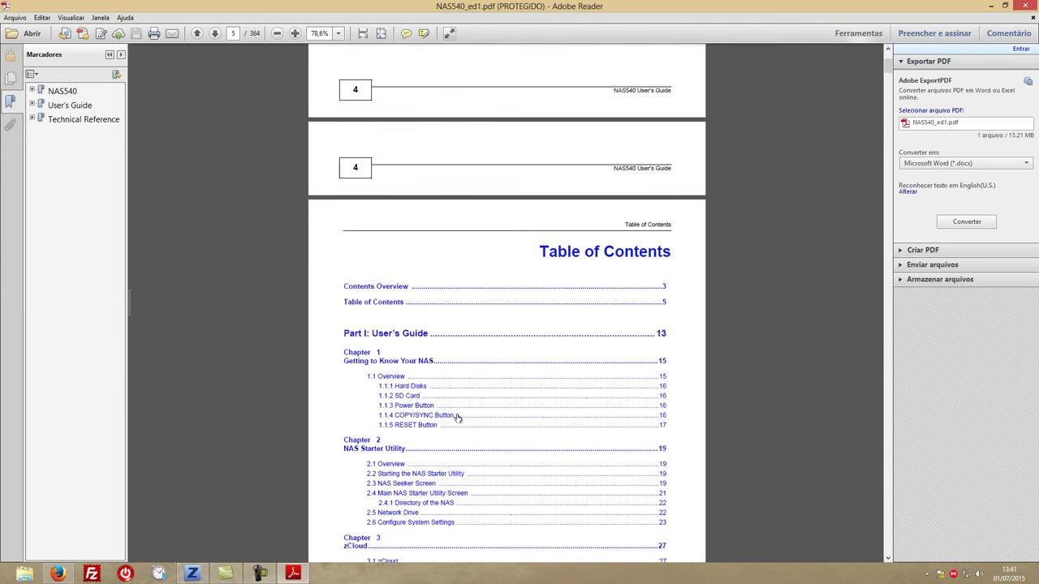
click(1033, 5)
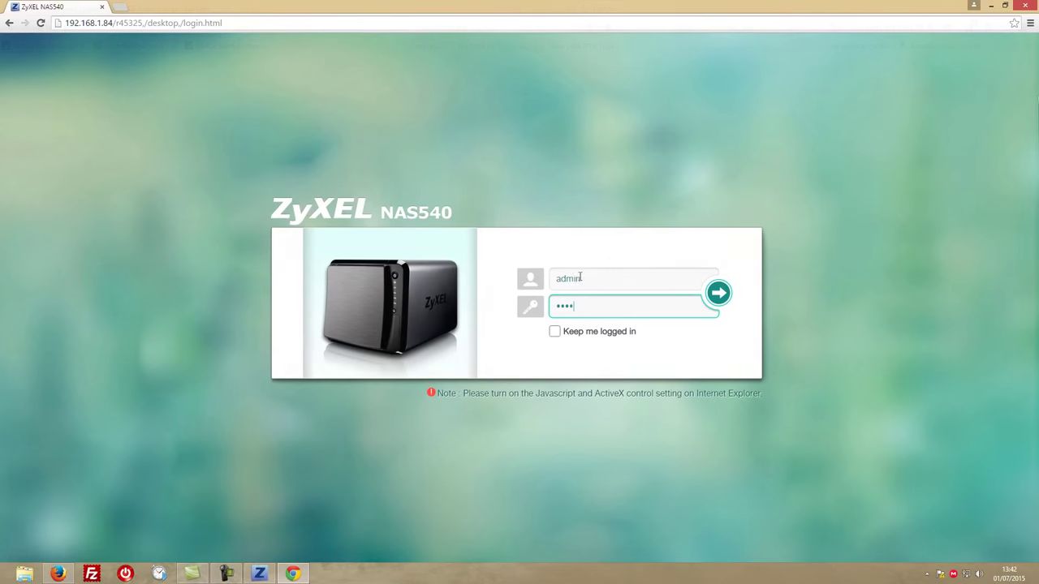
Sign in to the NAS540 as admin and create a single volume on RAID 5 using Disk1 to Disk4
click(721, 293)
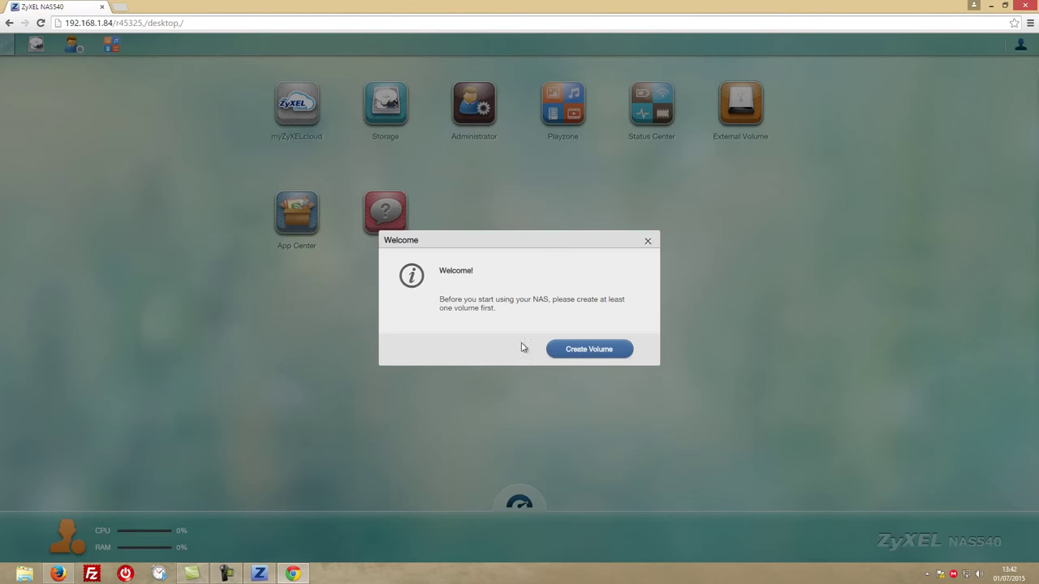
click(572, 349)
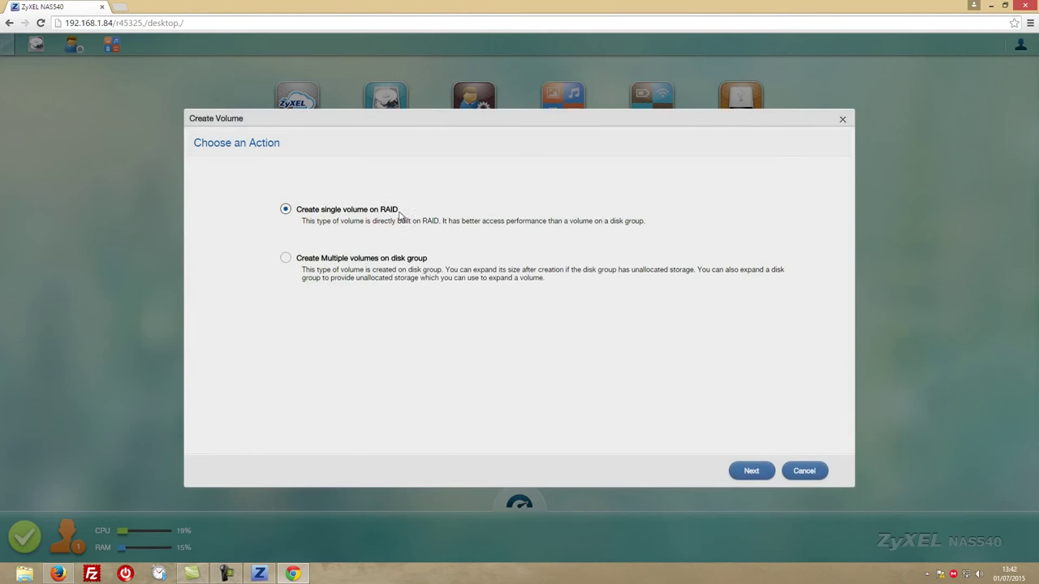
click(751, 471)
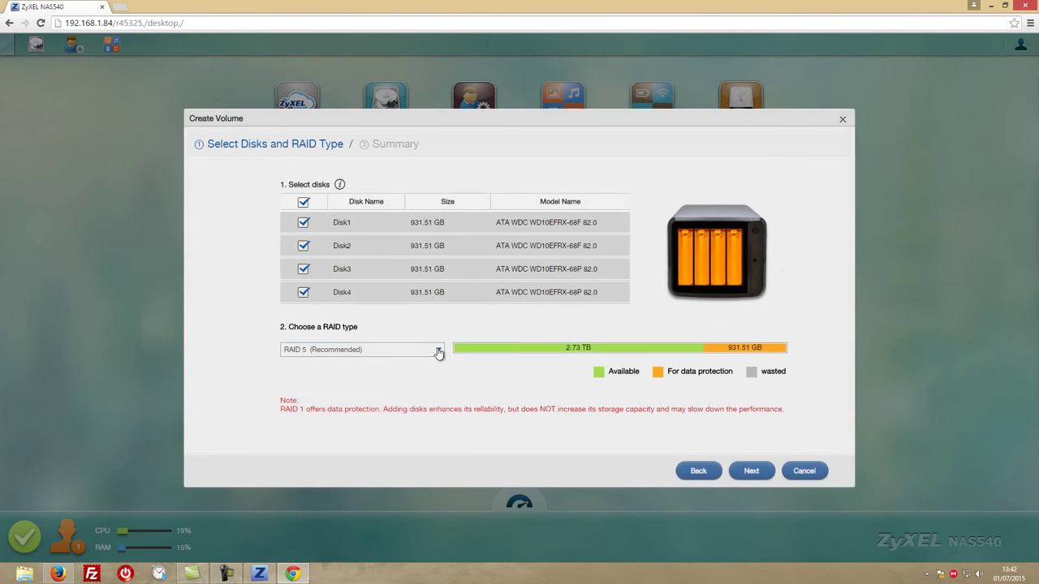
click(438, 347)
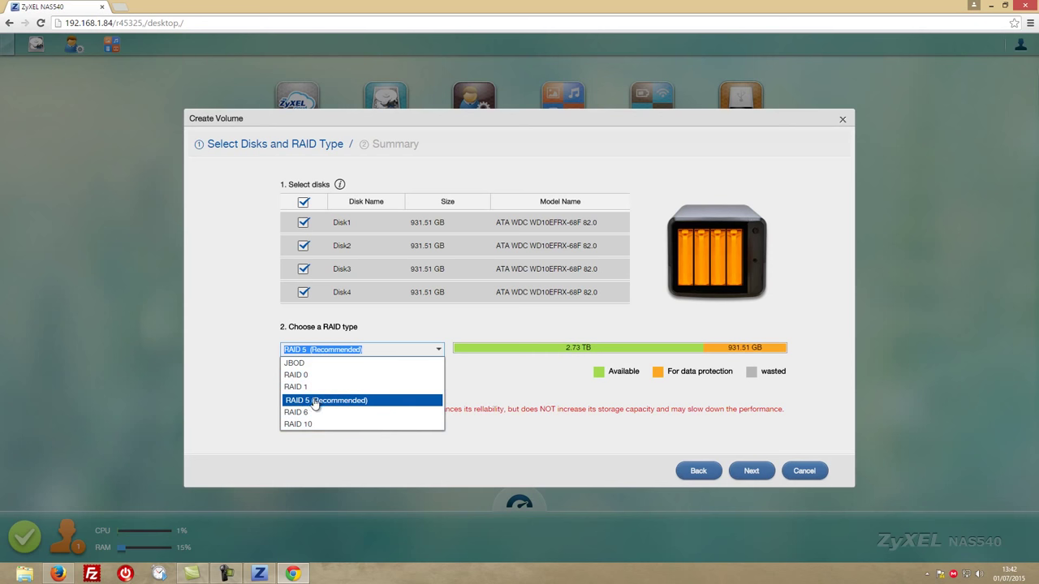
click(330, 342)
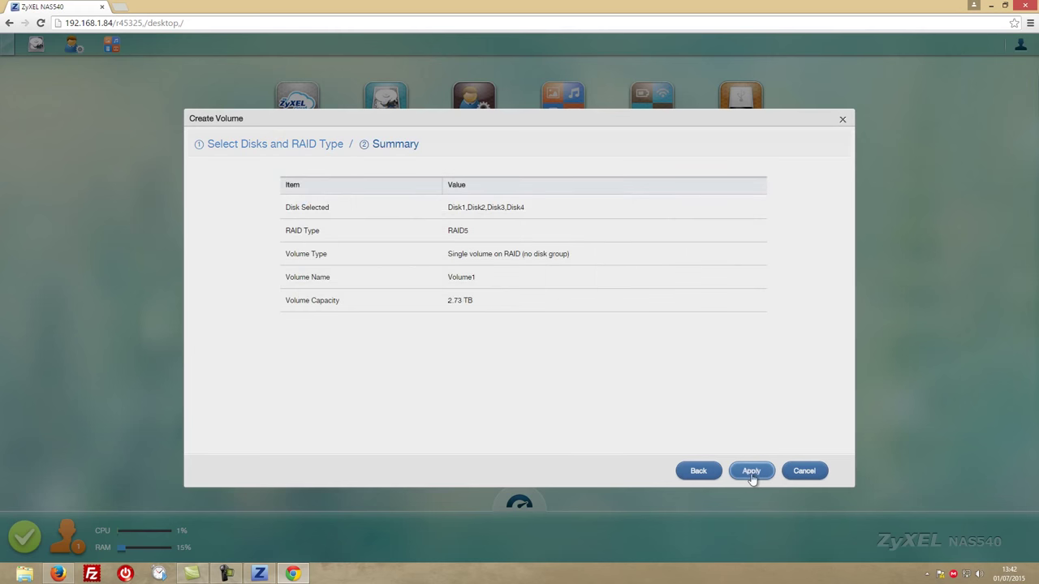
click(751, 472)
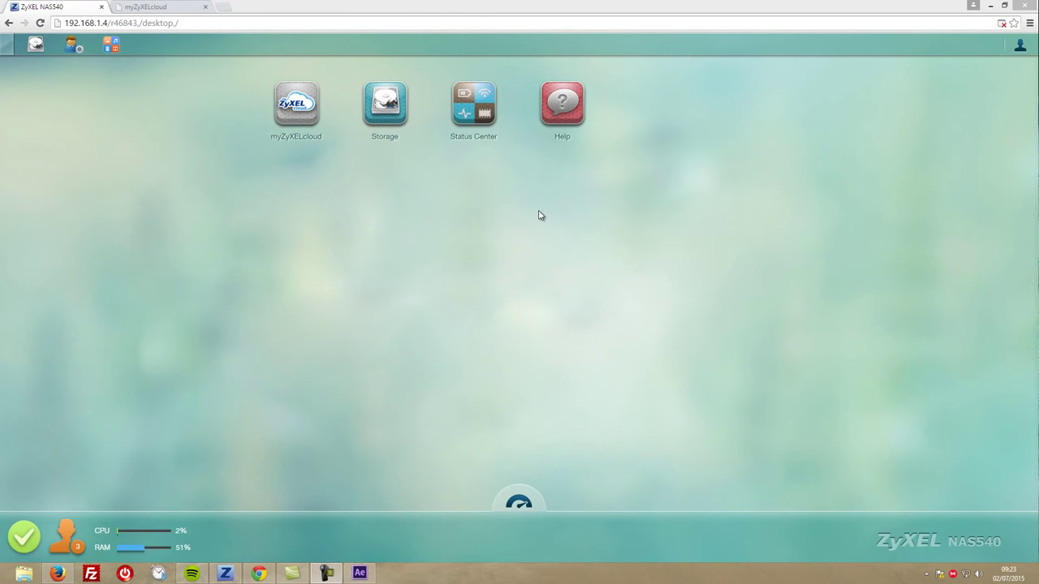
Read the Desktop topic in the NAS540 web configurator help, and close the help window
click(572, 107)
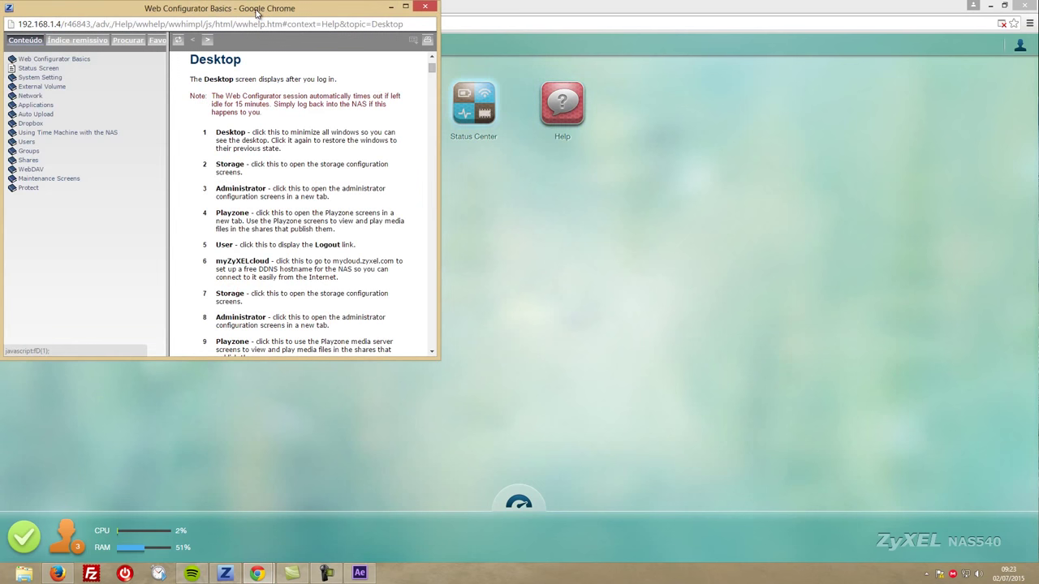
drag(257, 11, 443, 151)
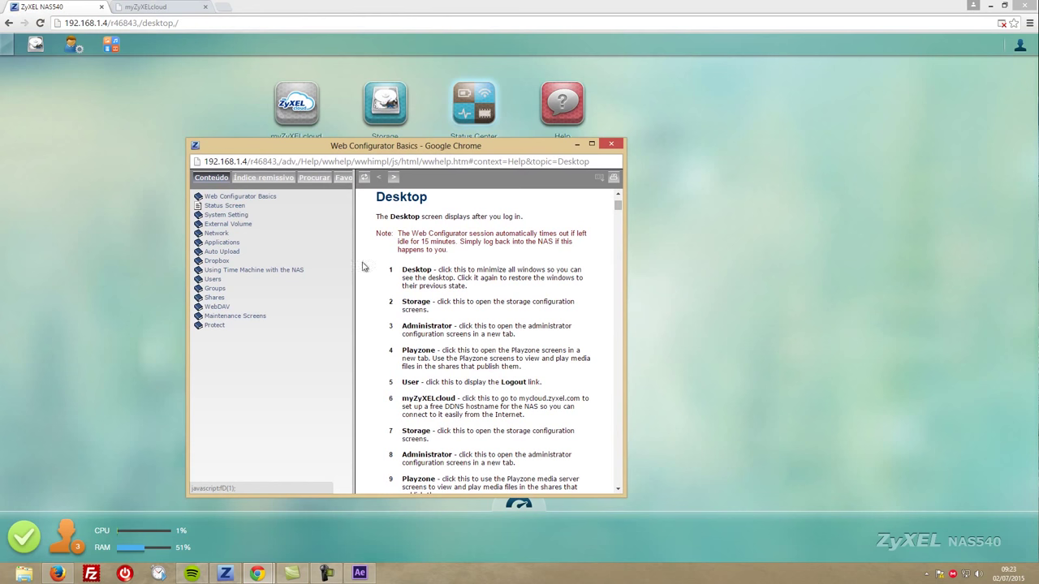
scroll(449, 277, down, 15)
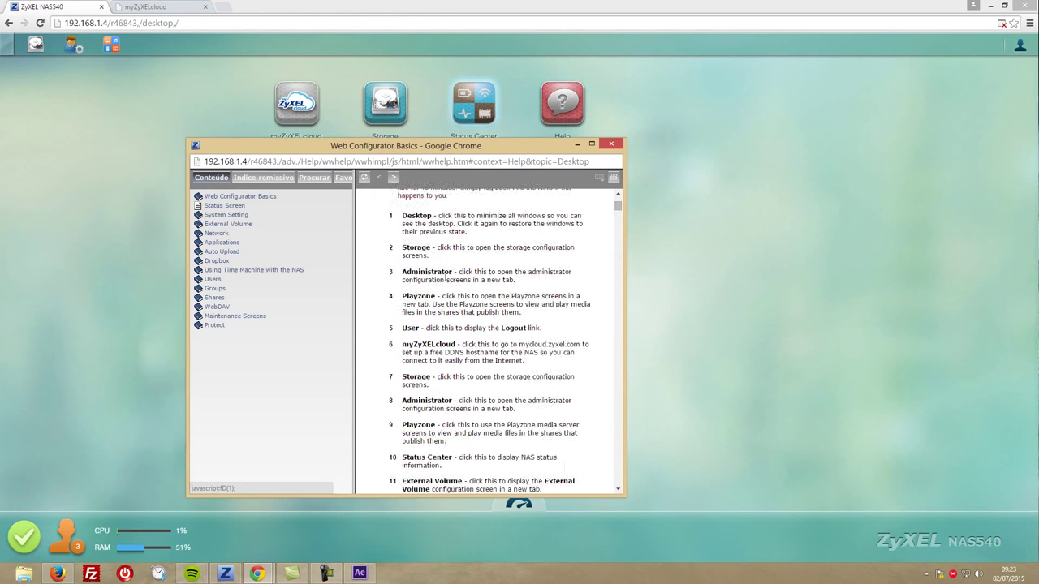
click(613, 145)
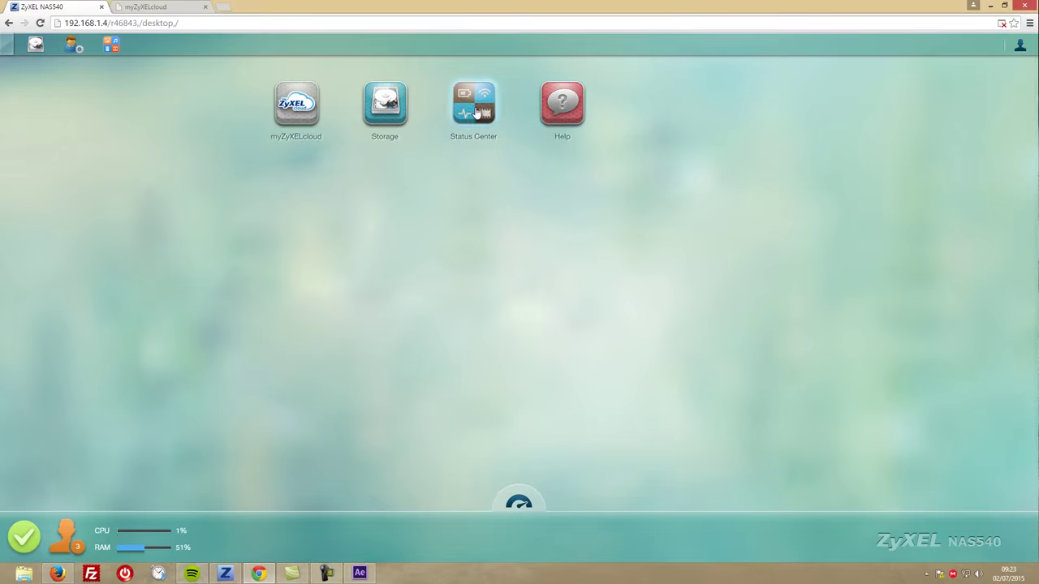
Examine the NAS's system information in the Status Center, including the CPU, memory, temperature and fan graphs
click(476, 113)
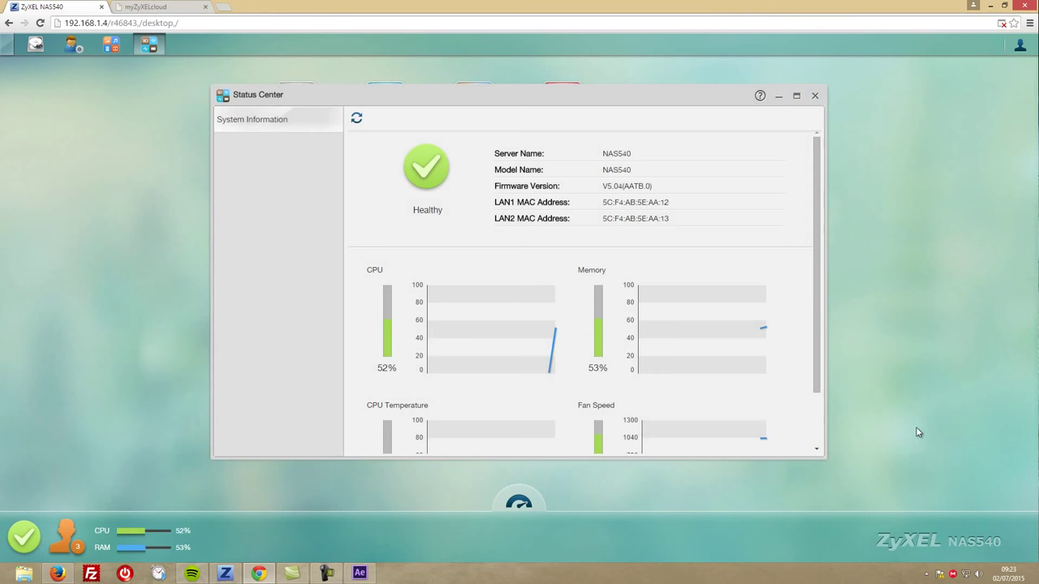
scroll(763, 362, down, 2)
scroll(763, 362, up, 2)
scroll(580, 325, down, 2)
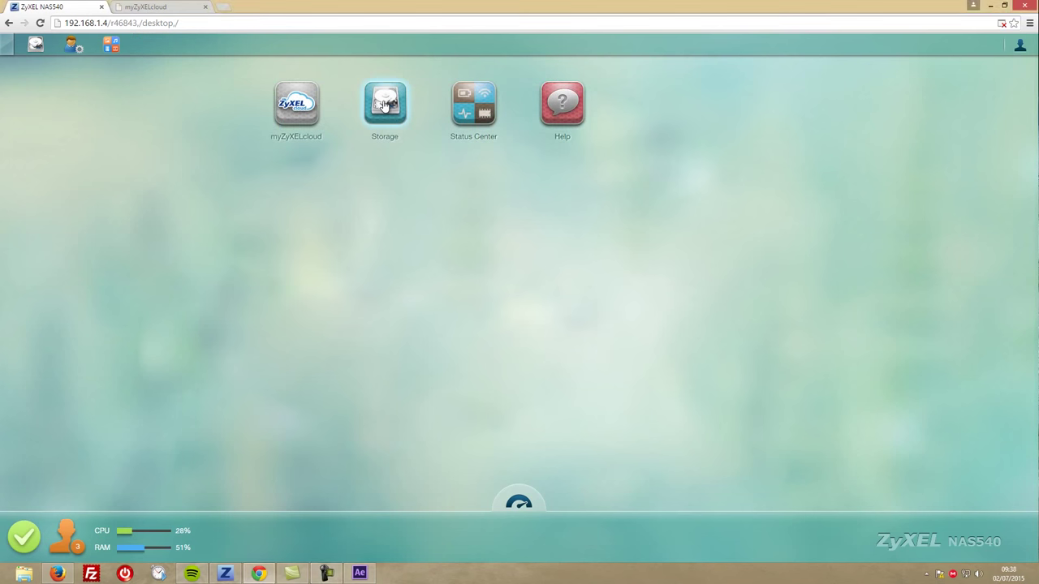
Review the NAS storage configuration, going through Volume1, the disk groups and the hard disks
click(385, 104)
click(259, 148)
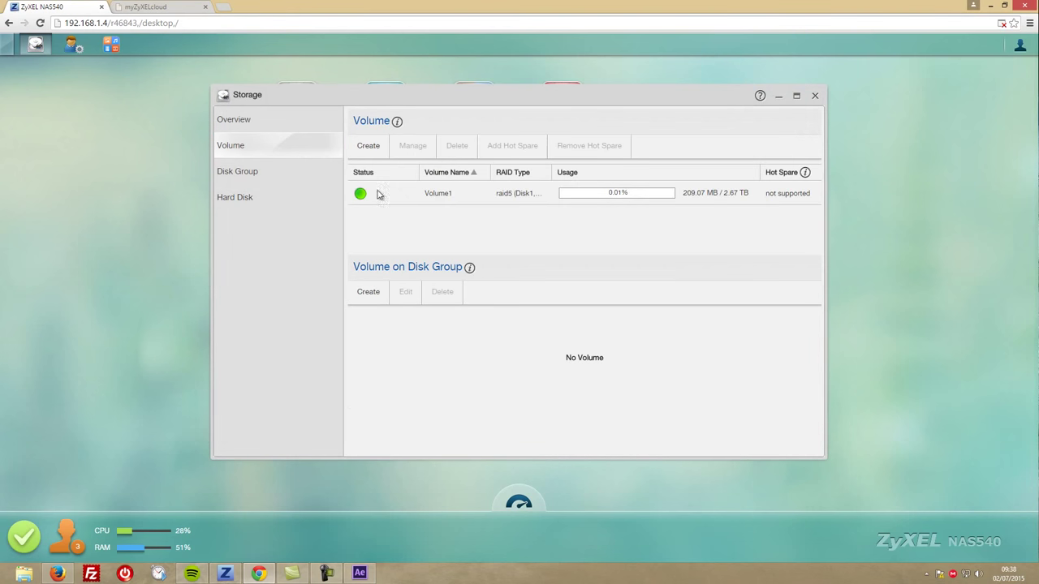
click(451, 198)
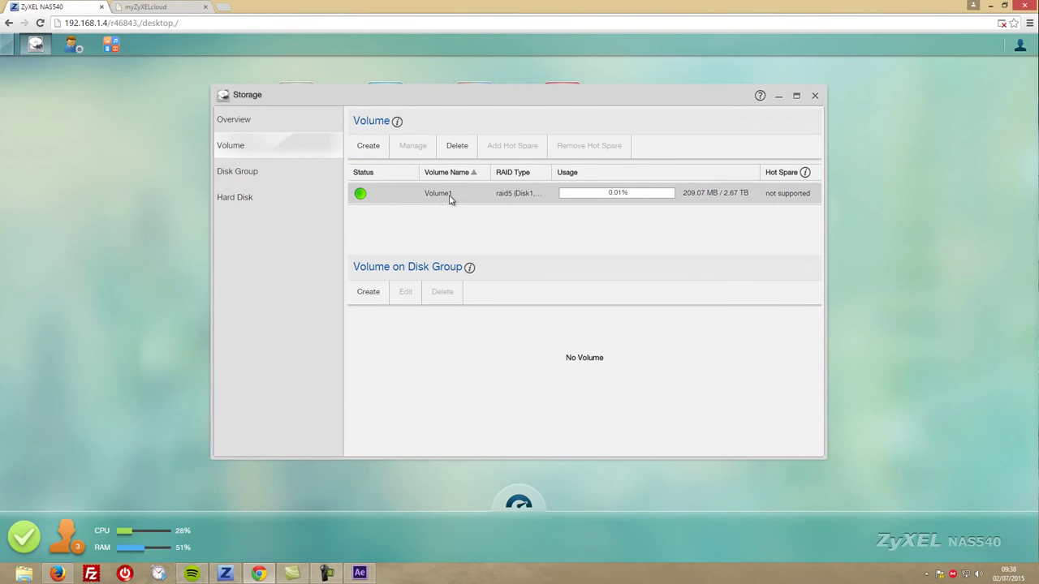
click(260, 171)
click(250, 199)
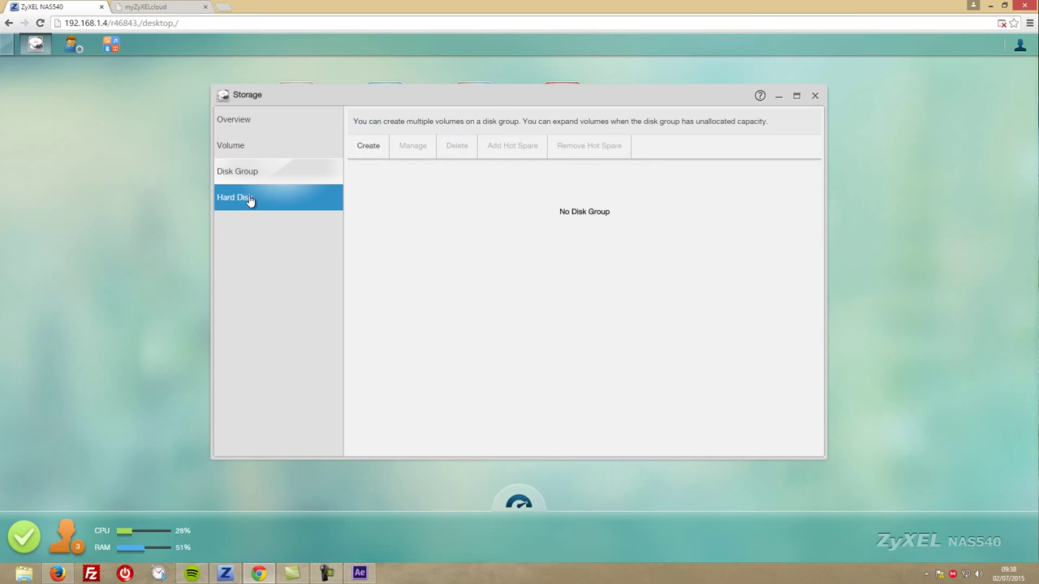
click(398, 235)
click(462, 169)
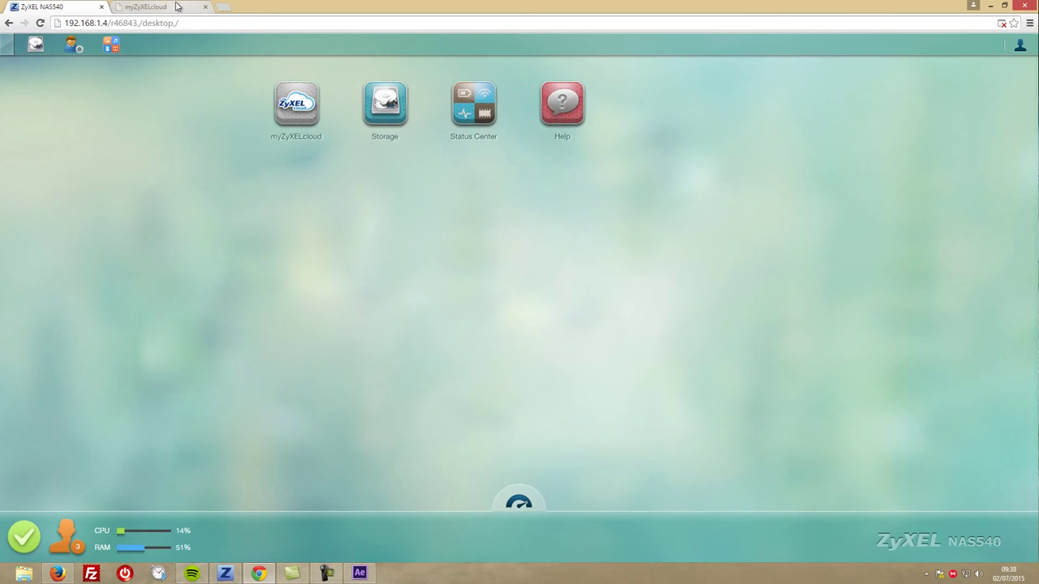
Switch to the myZyXELcloud site and examine the paired device's details and the device search page
click(177, 6)
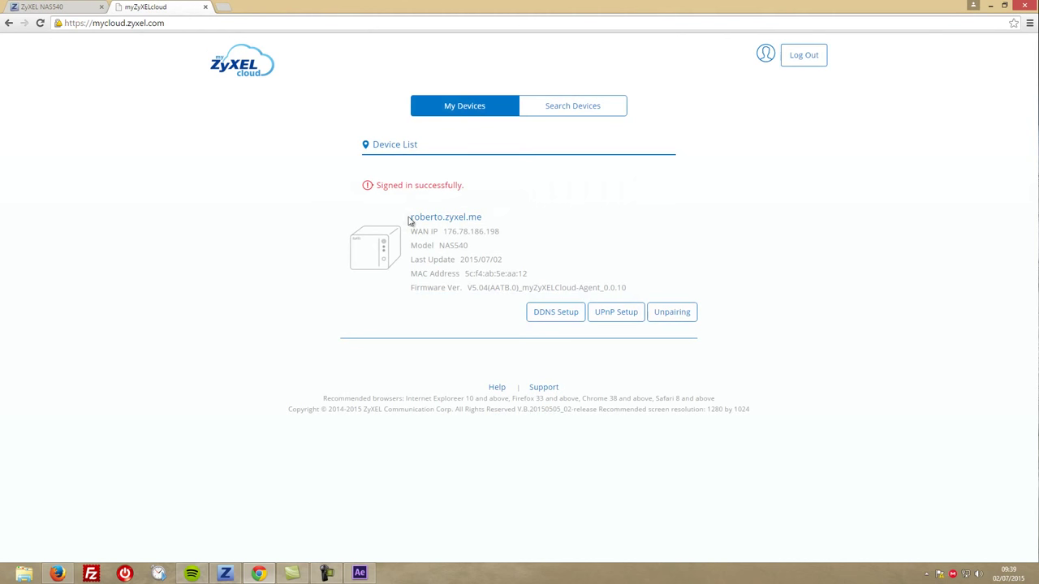
click(573, 106)
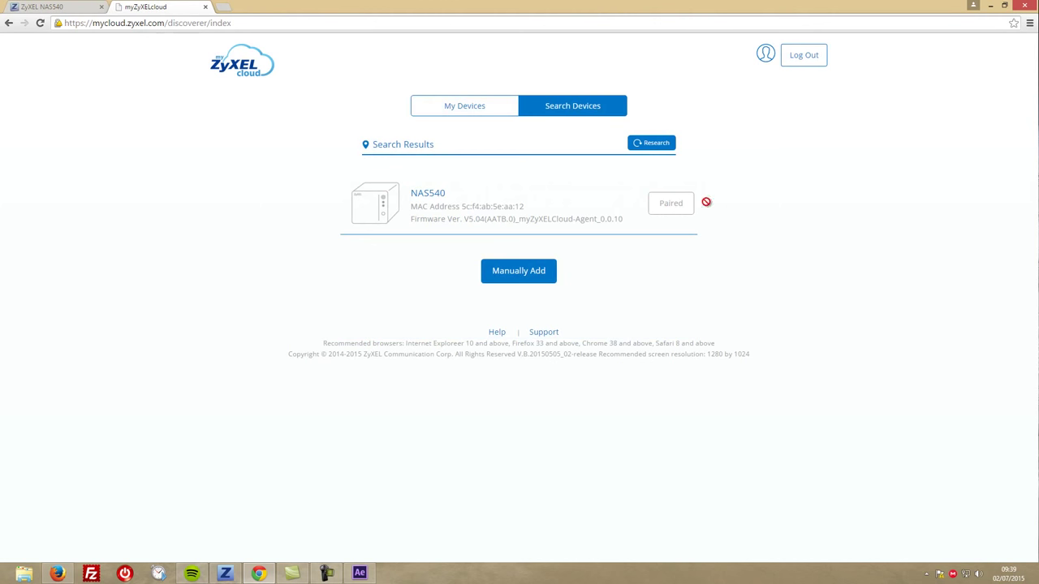
click(480, 104)
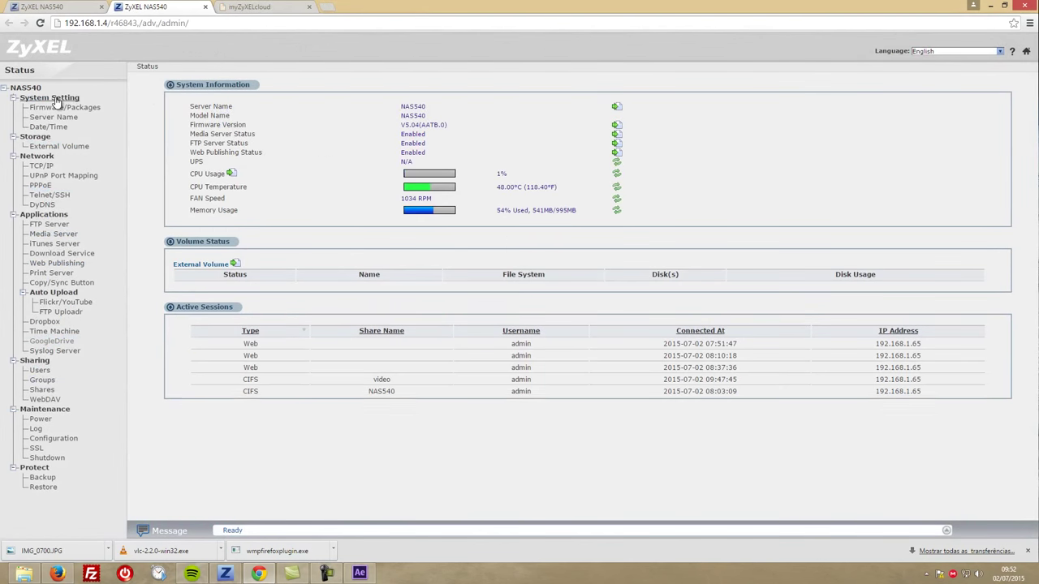
Check for the latest NAS firmware, and review the server name and date/time system settings
click(52, 108)
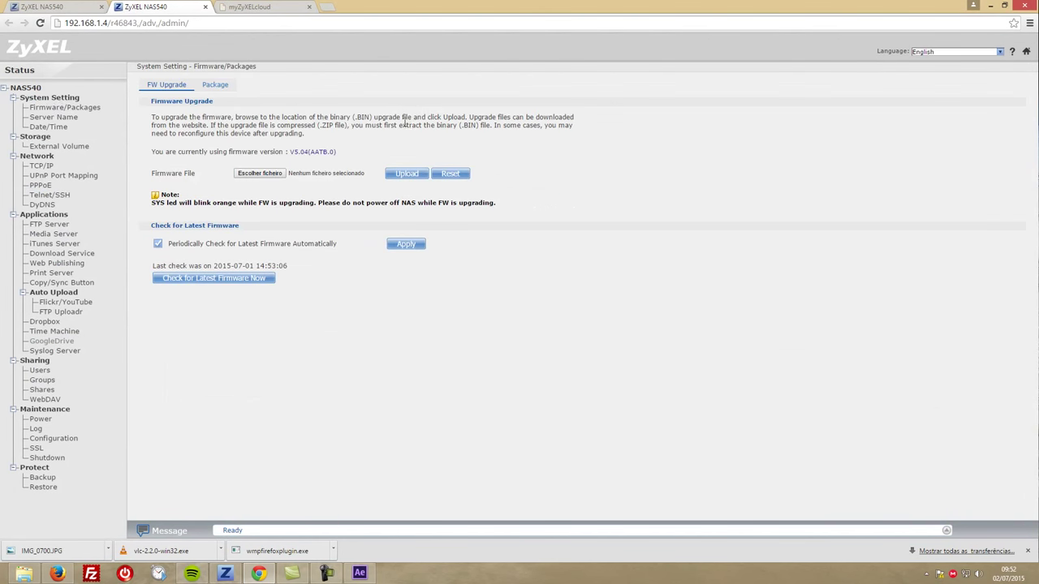
click(190, 279)
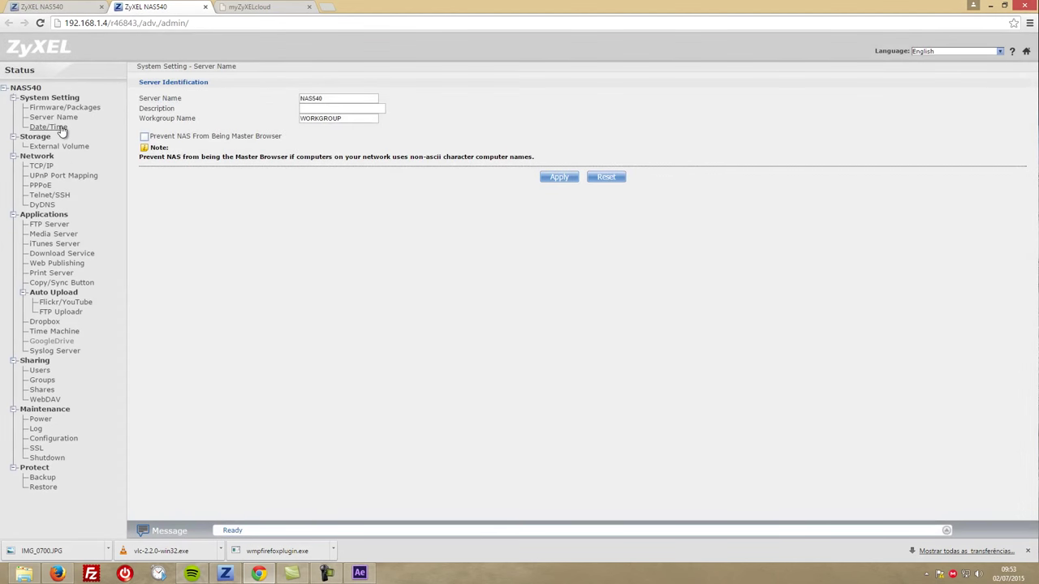
click(59, 128)
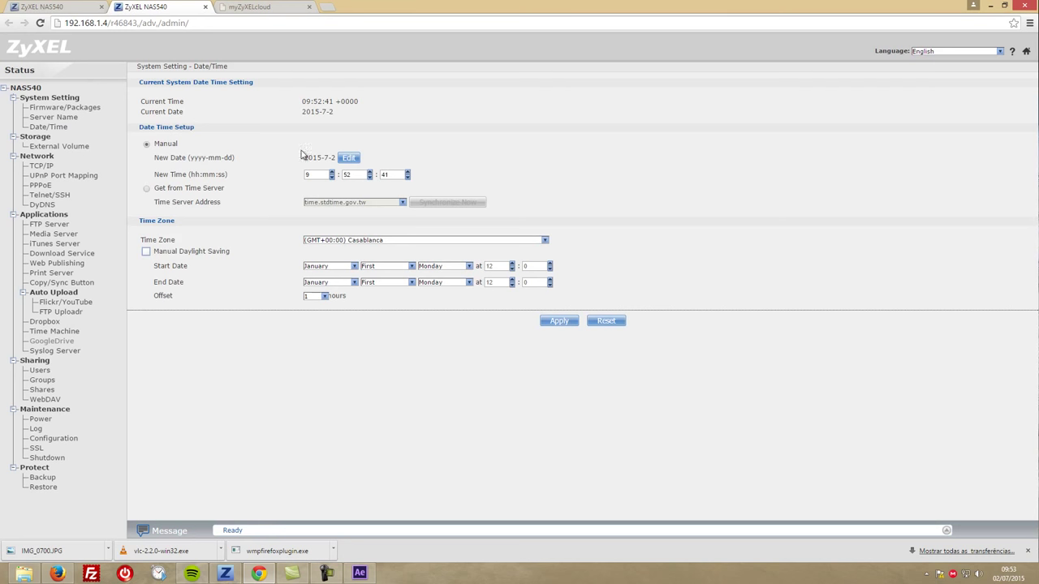
Review the External Volume settings and the TCP/IP, UPnP Port Mapping and PPPoE network settings
click(58, 146)
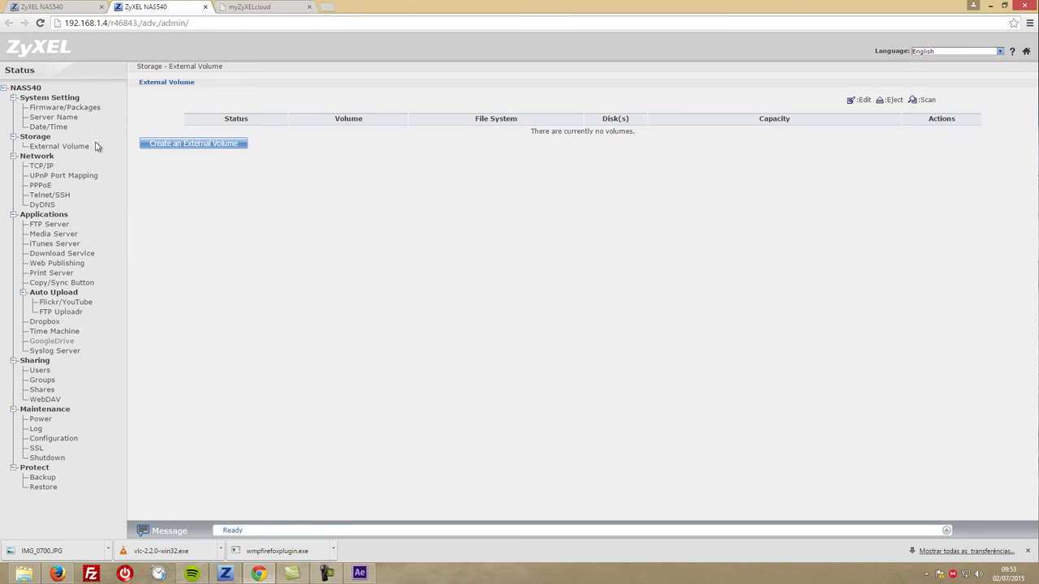
click(42, 166)
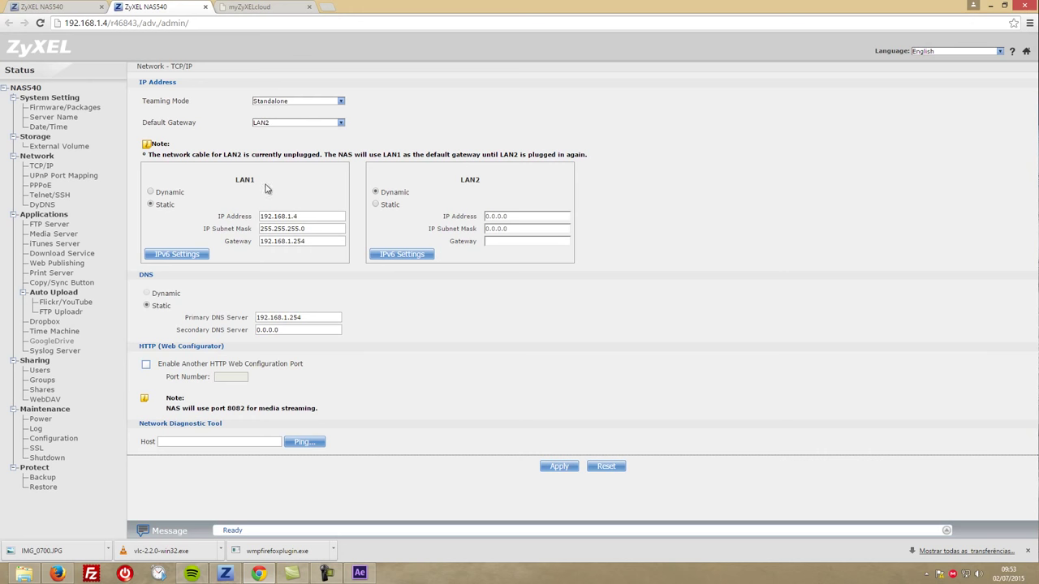
click(63, 175)
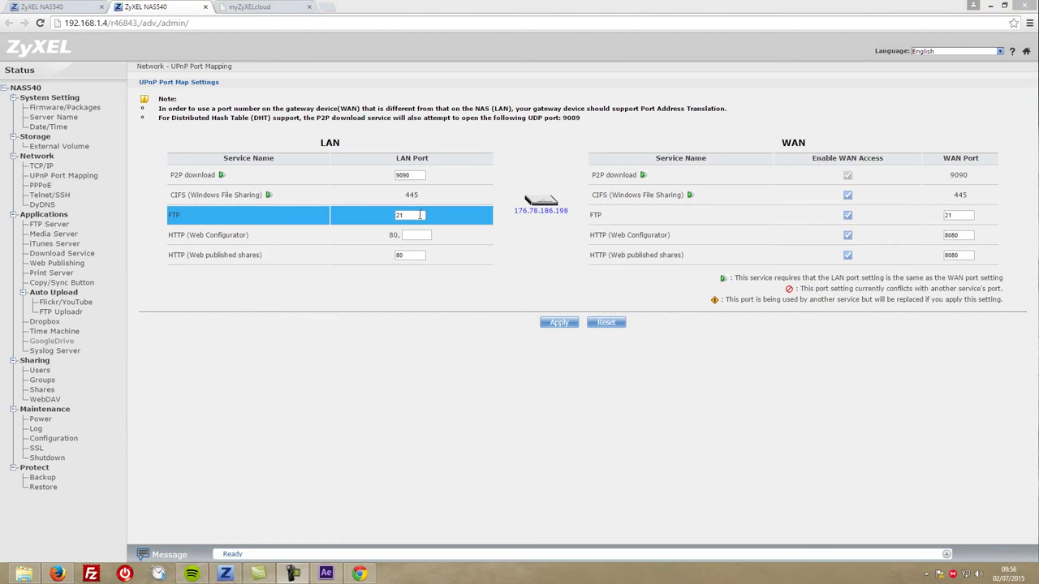
click(41, 185)
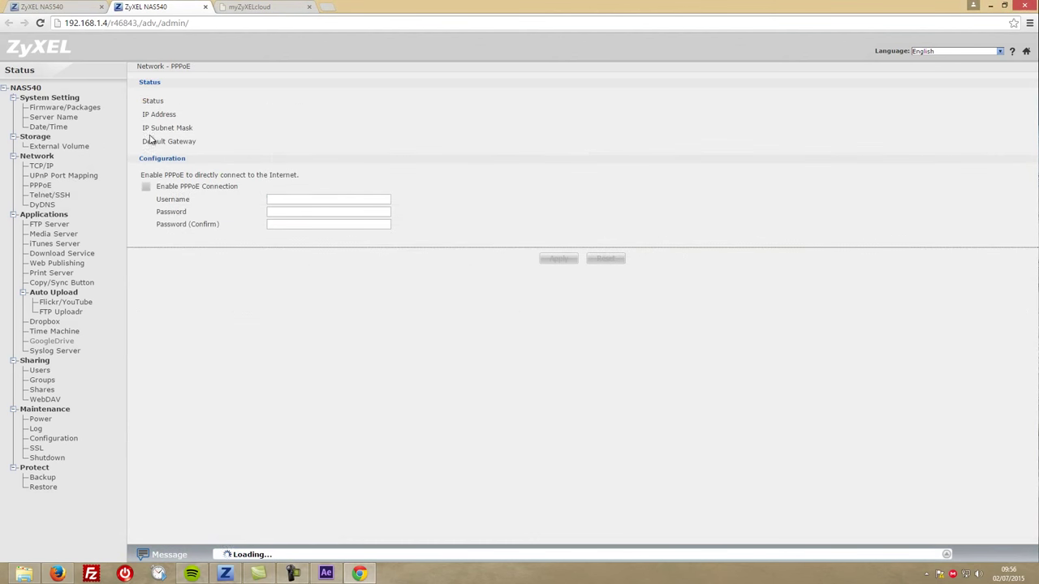
Review the Telnet/SSH and DyDNS network settings and the FTP Server application settings
click(48, 195)
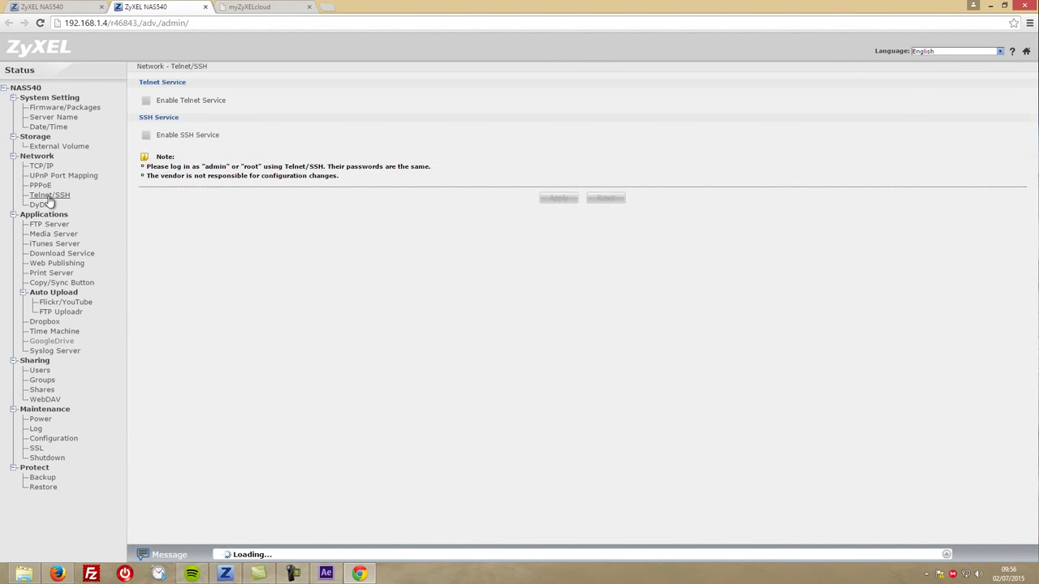
click(42, 205)
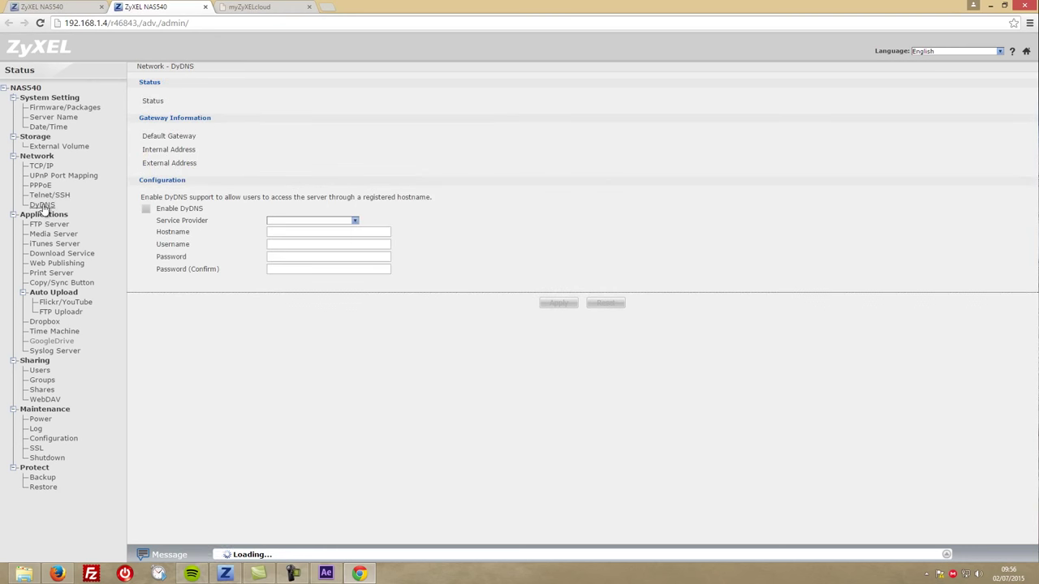
click(49, 223)
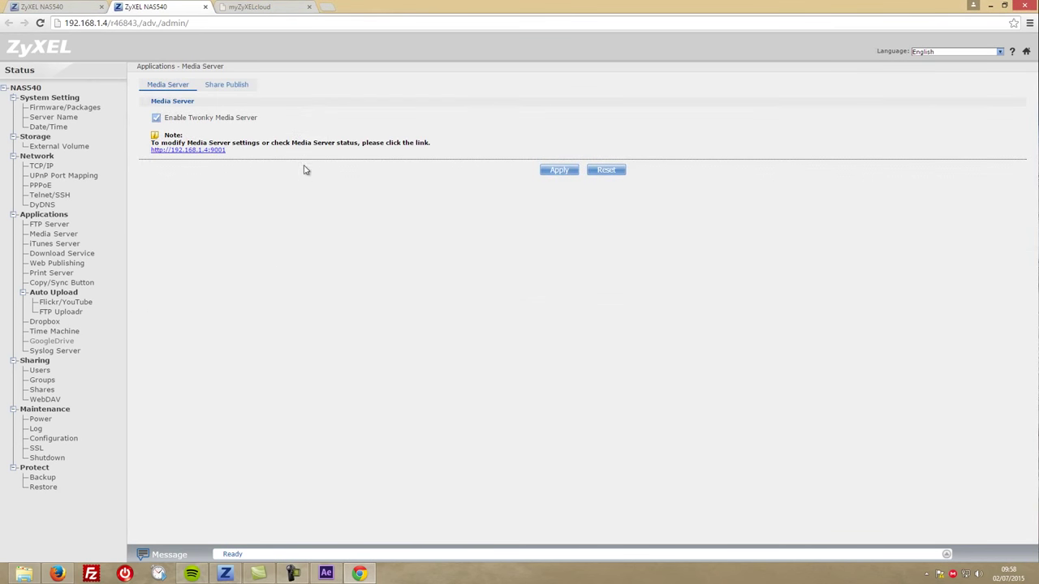
Examine the Download Service and its form for adding a download task from a URL or a torrent file
click(72, 254)
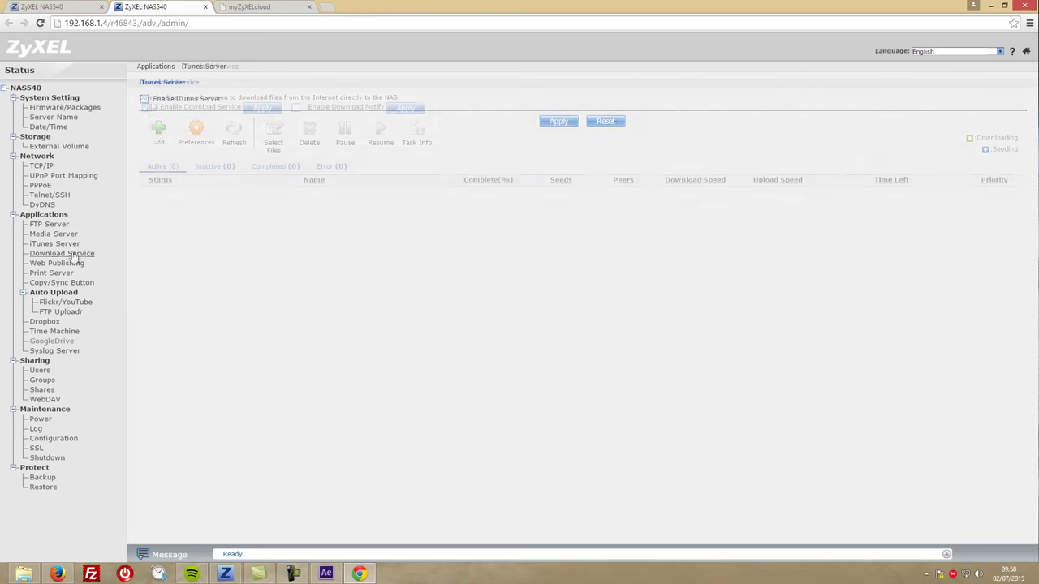
click(157, 127)
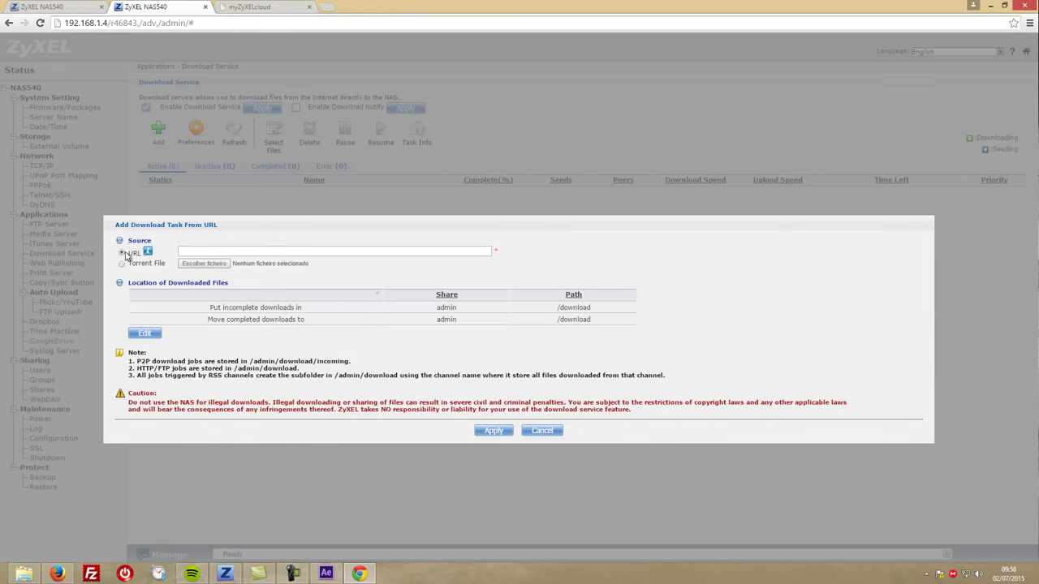
click(202, 251)
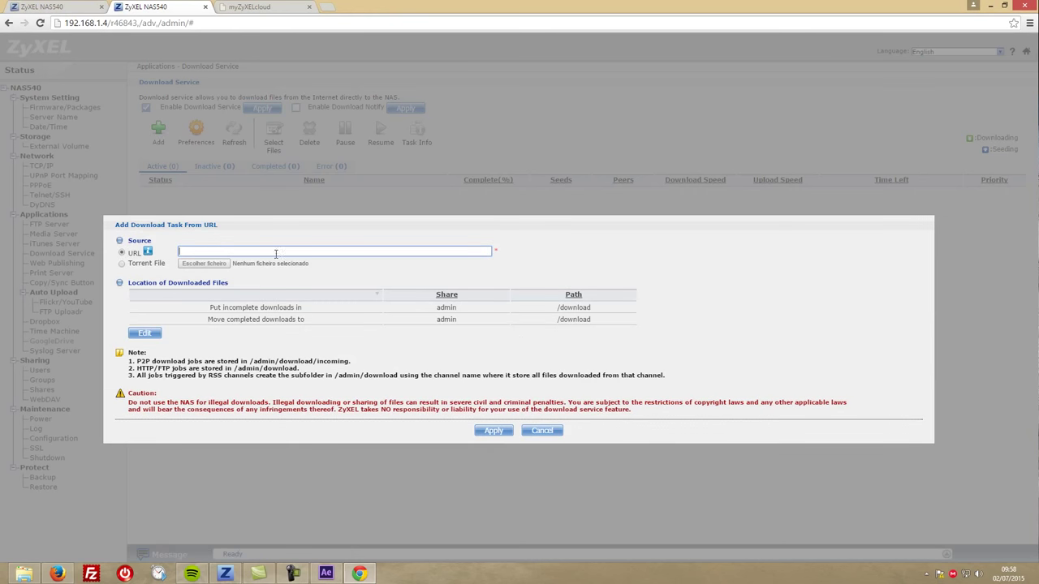
click(123, 264)
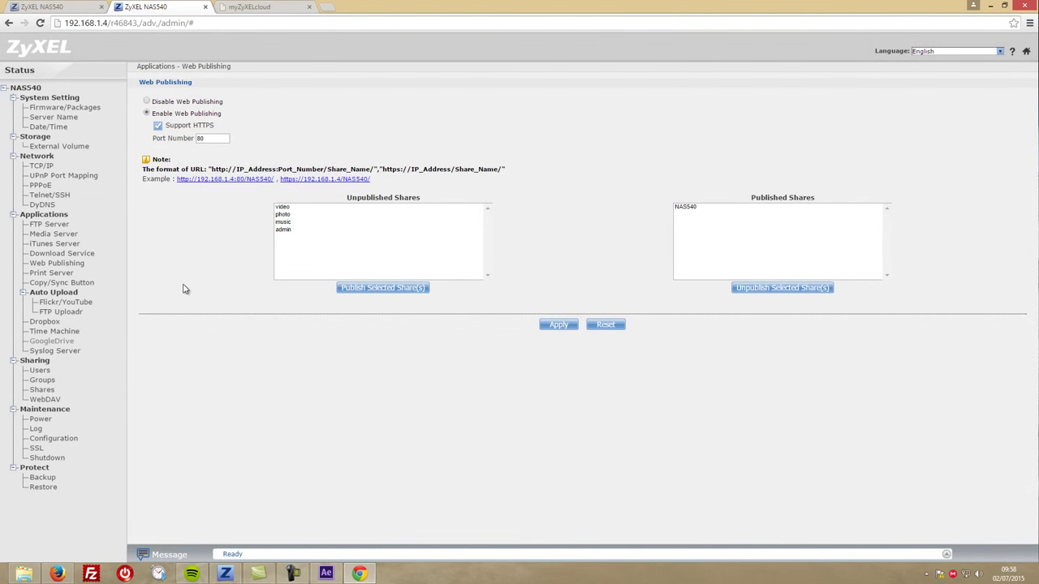
Review the Print Server, Copy/Sync Button, Flickr/YouTube, FTP Uploadr and Time Machine application settings
click(53, 273)
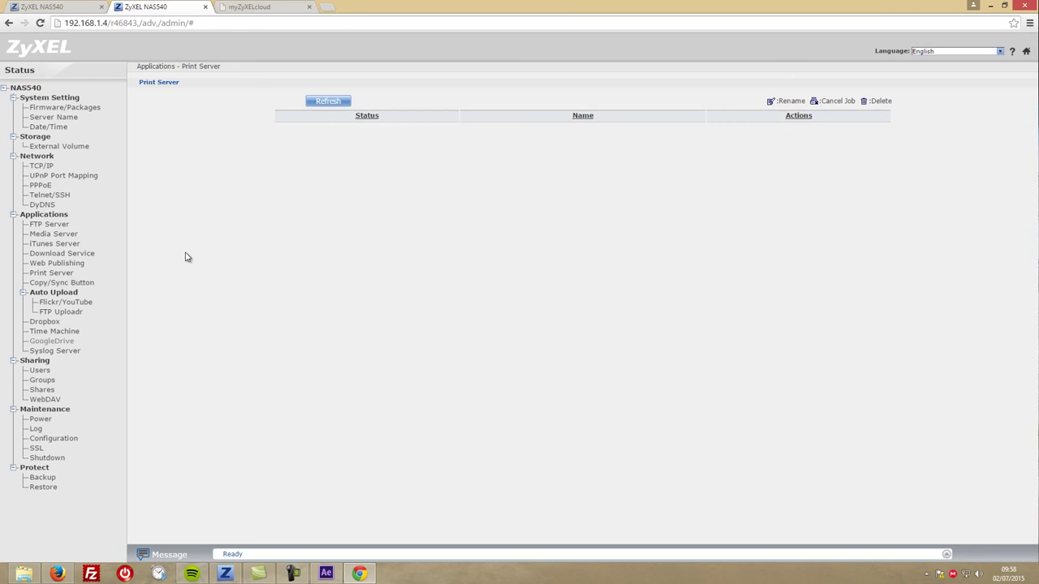
click(62, 283)
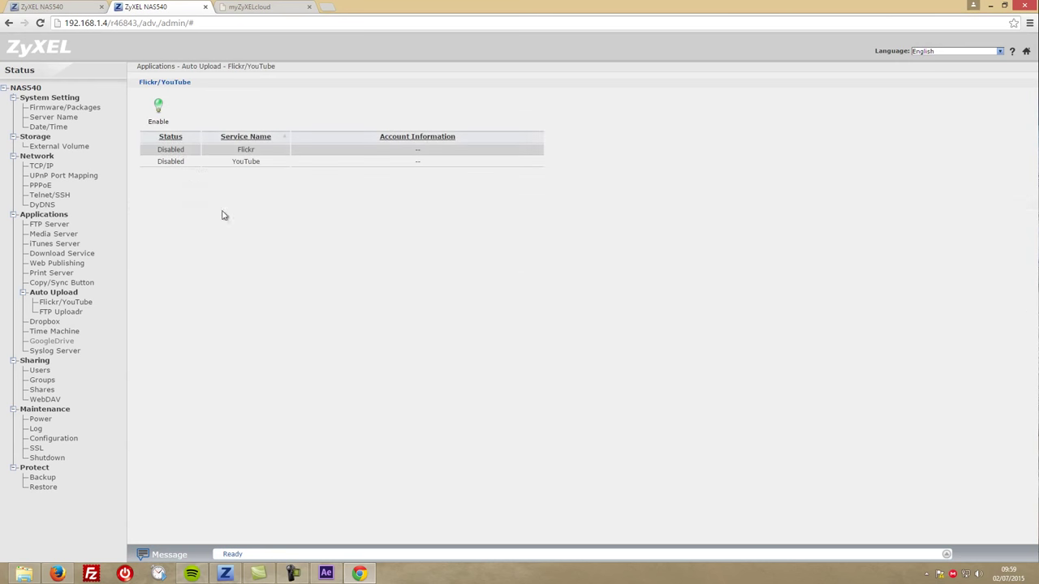
click(233, 154)
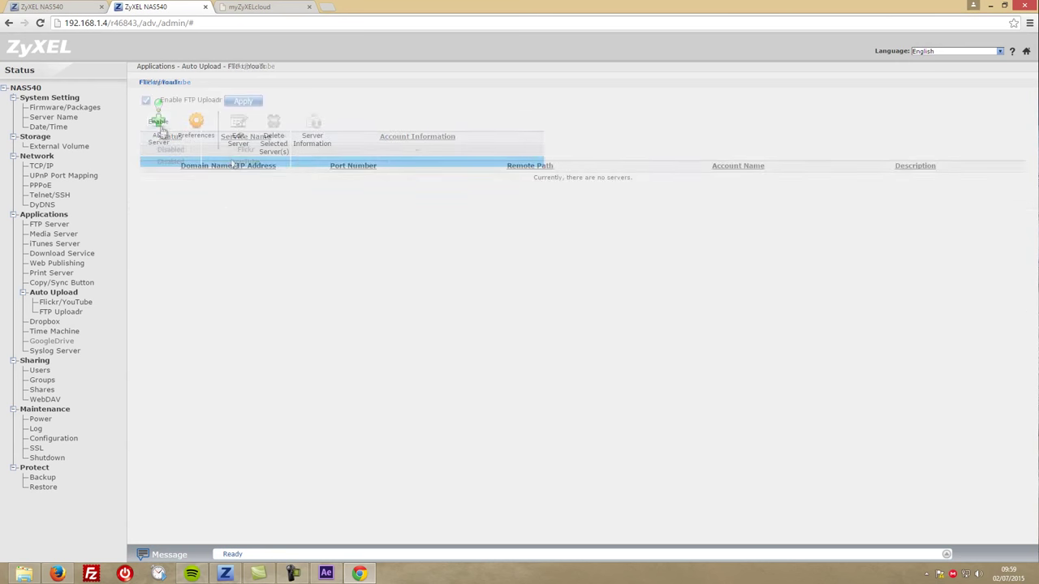
click(159, 127)
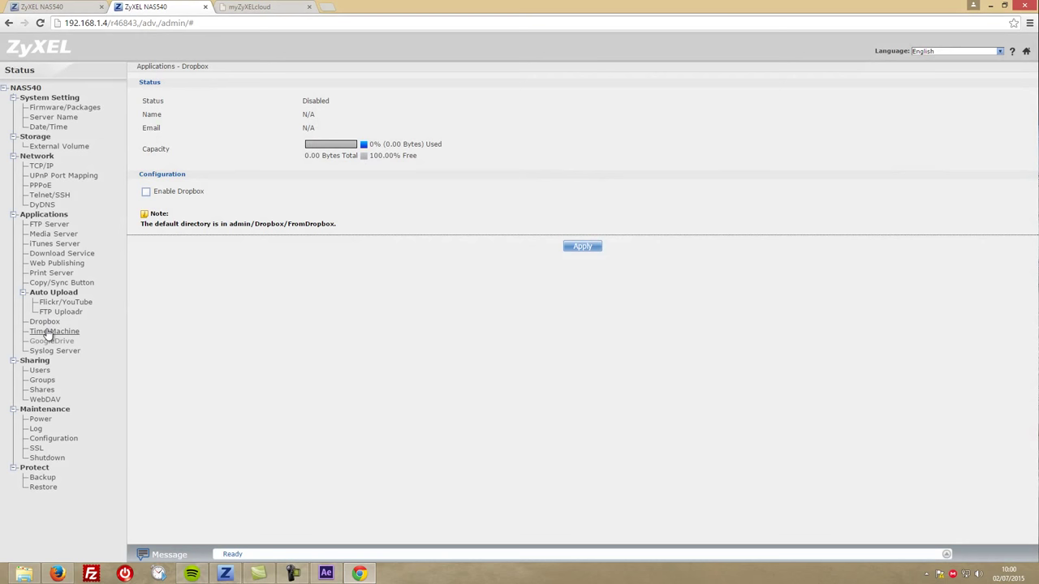
click(47, 333)
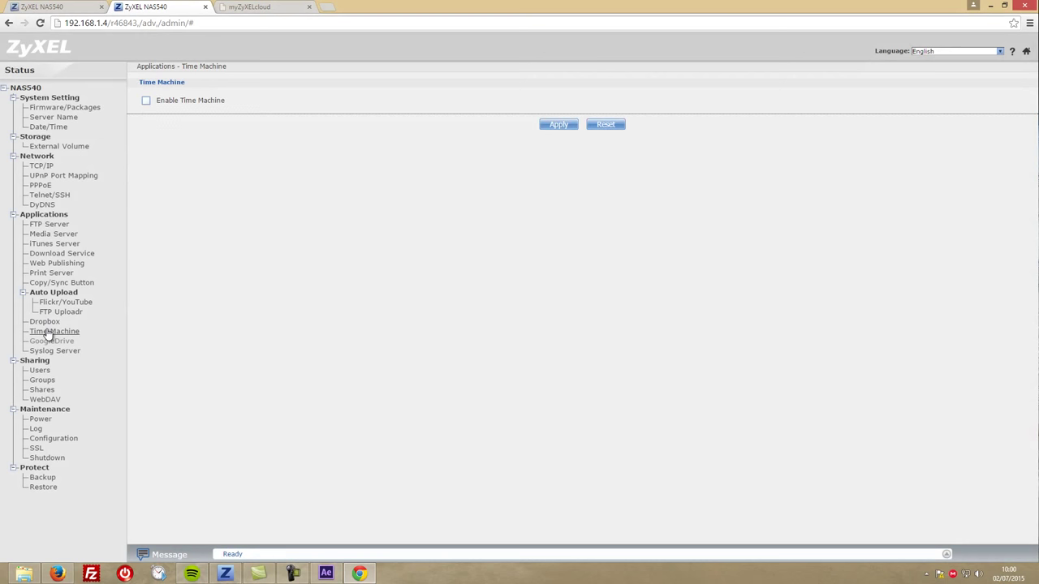
click(147, 101)
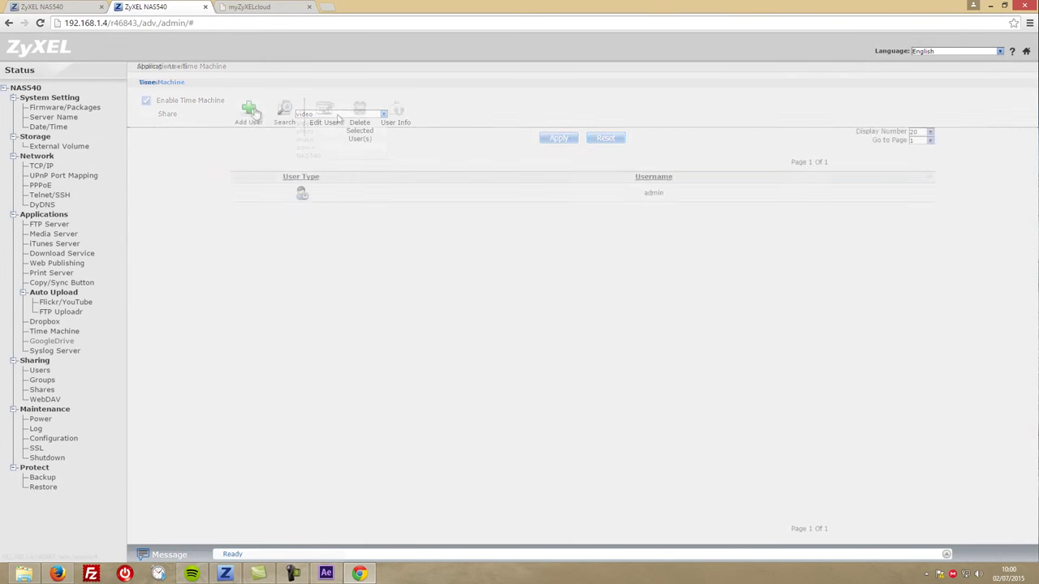
Examine the form for adding a user, going through its volume quota, group membership and general settings
click(248, 109)
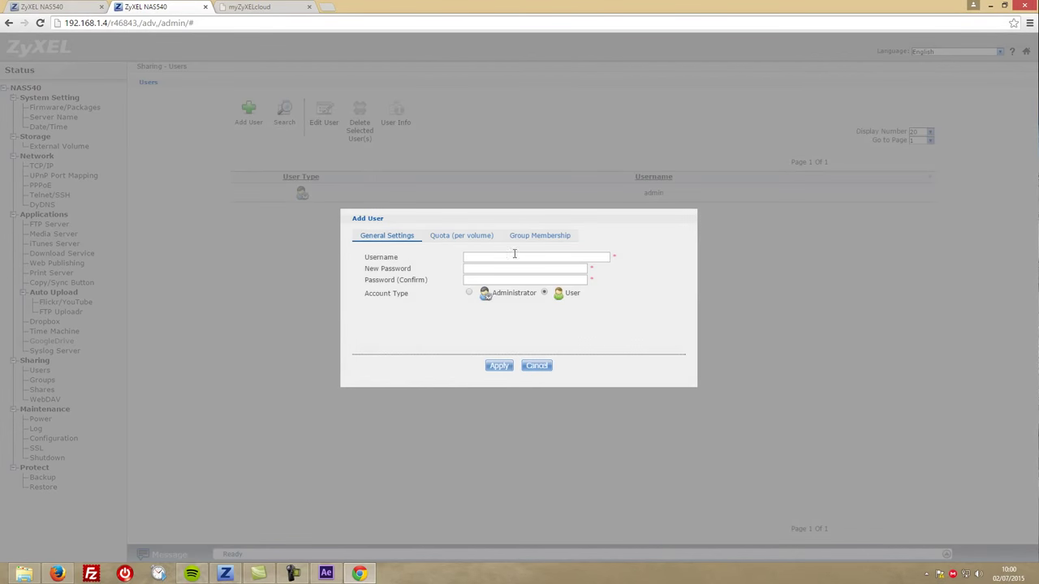
click(461, 237)
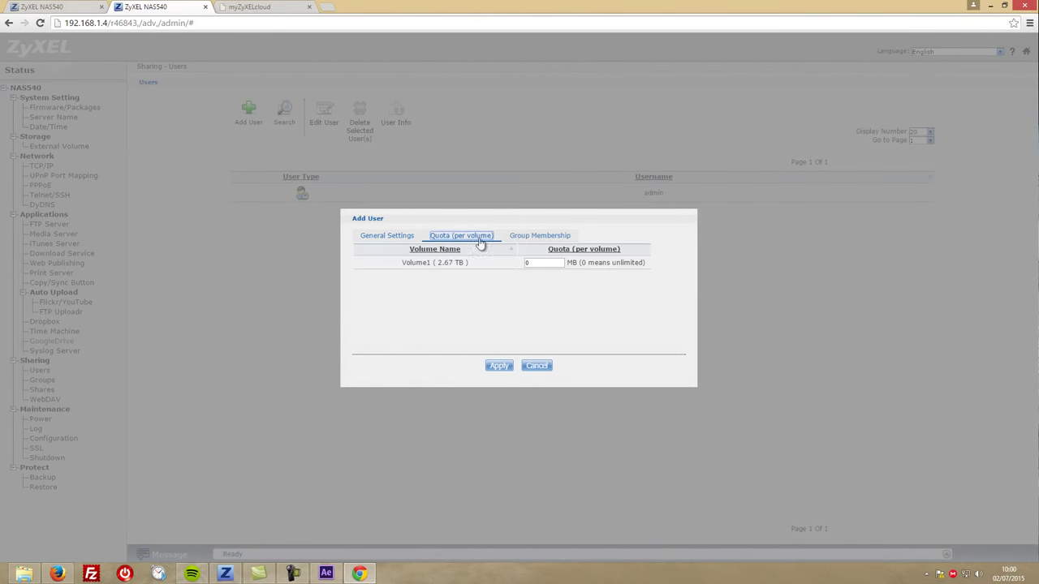
click(540, 237)
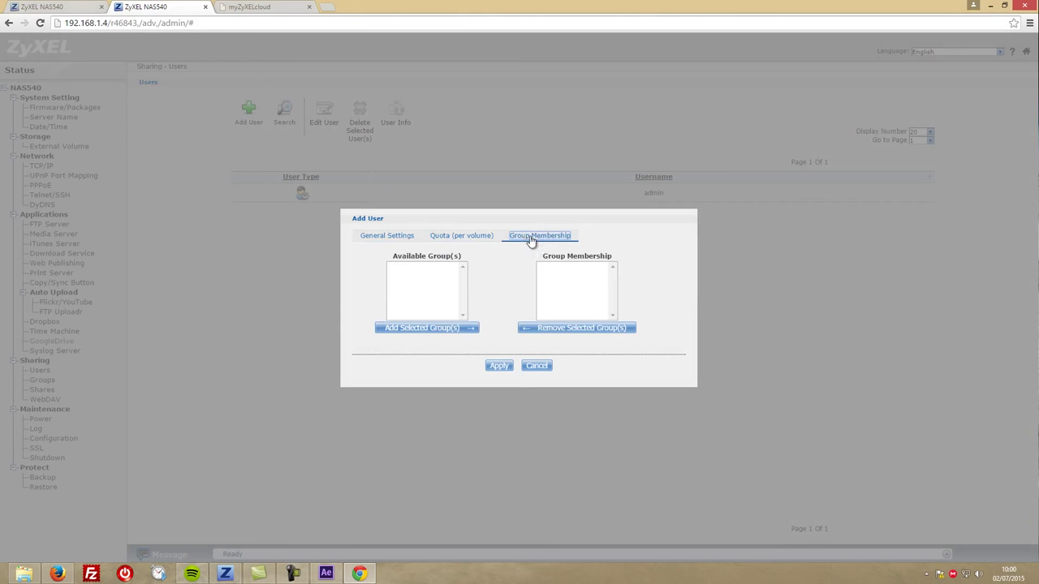
click(389, 237)
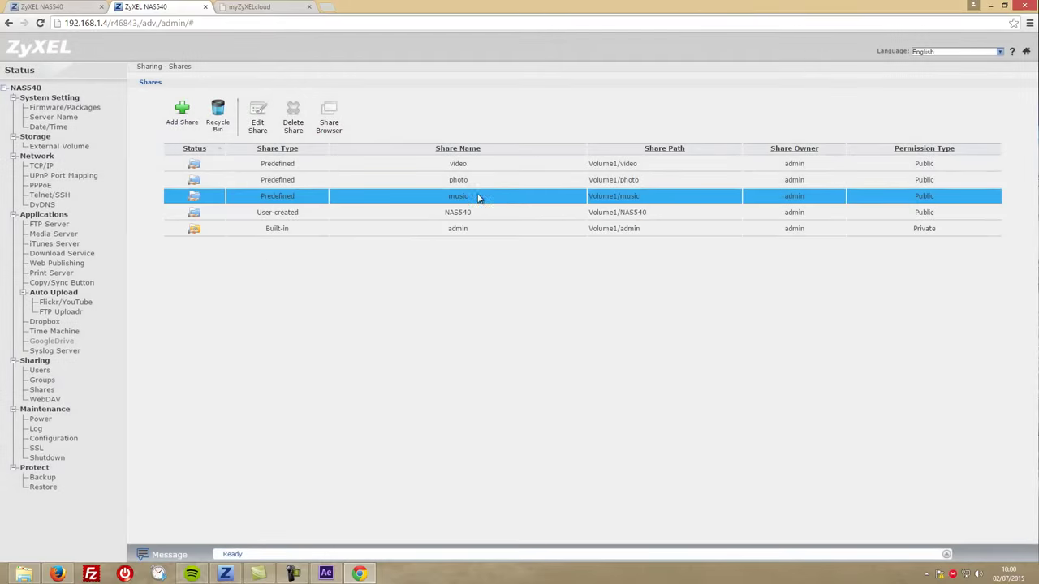
Look over the existing shares and examine the form for adding a share, including its owner choices
click(536, 183)
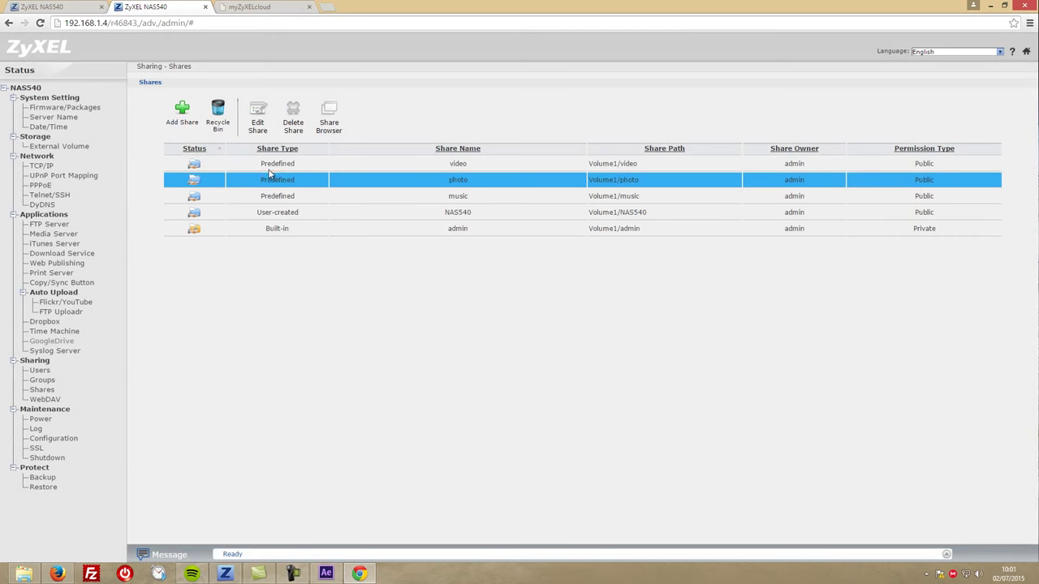
click(184, 110)
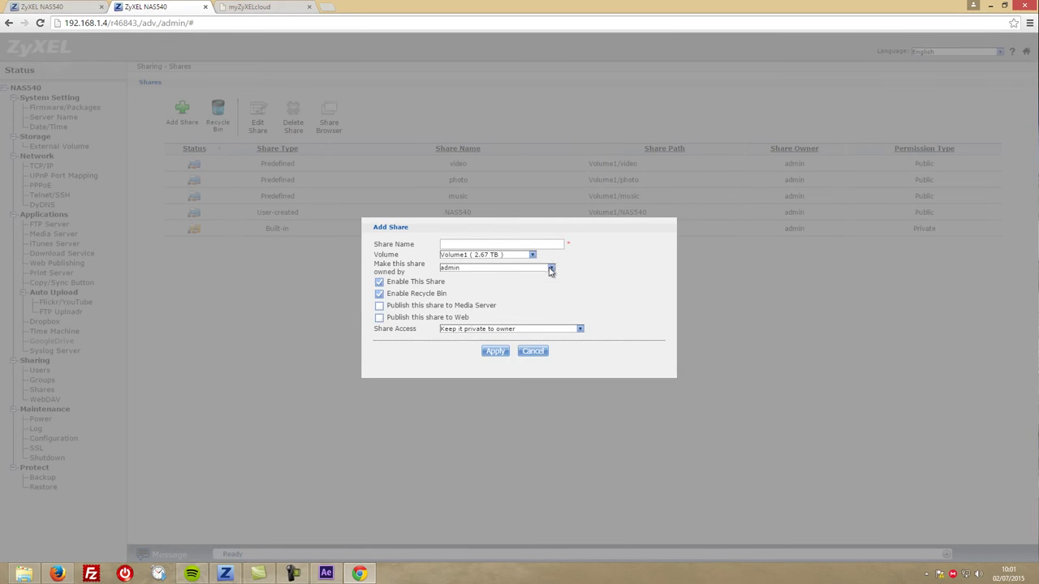
click(550, 268)
click(550, 269)
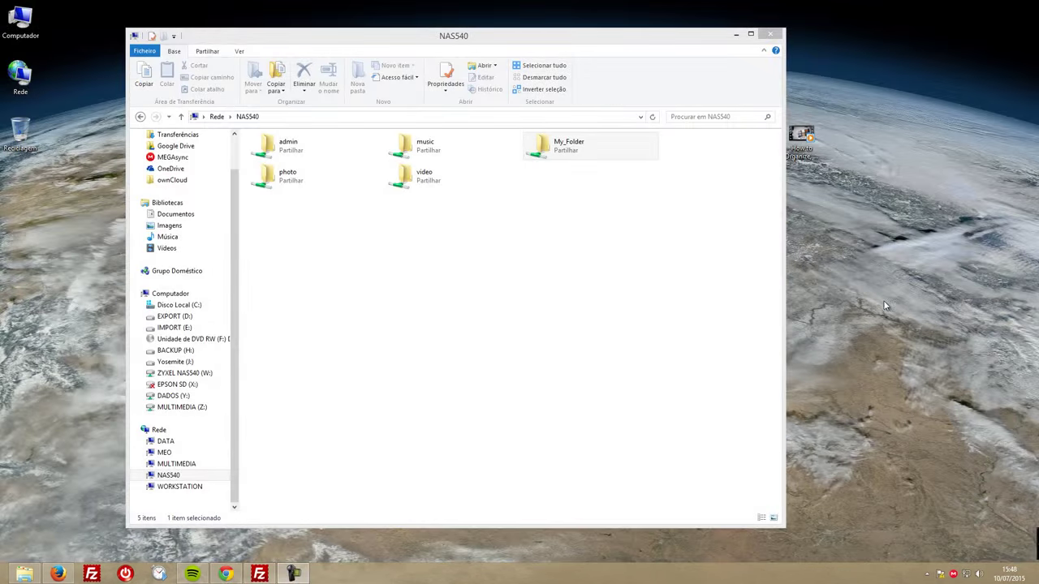
Switch to File Explorer and open the My_Folder share on NAS540
click(545, 147)
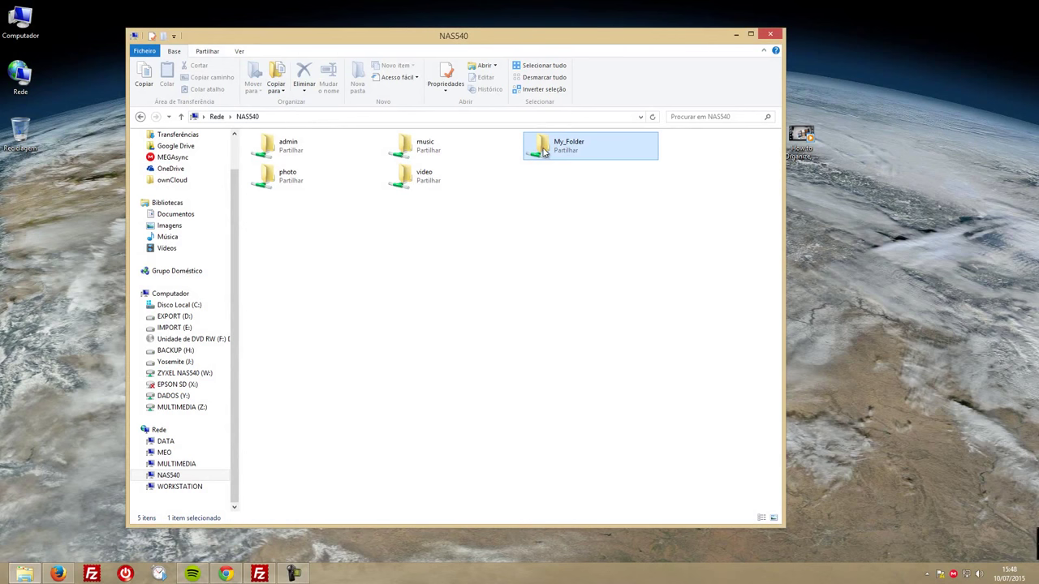
double_click(544, 152)
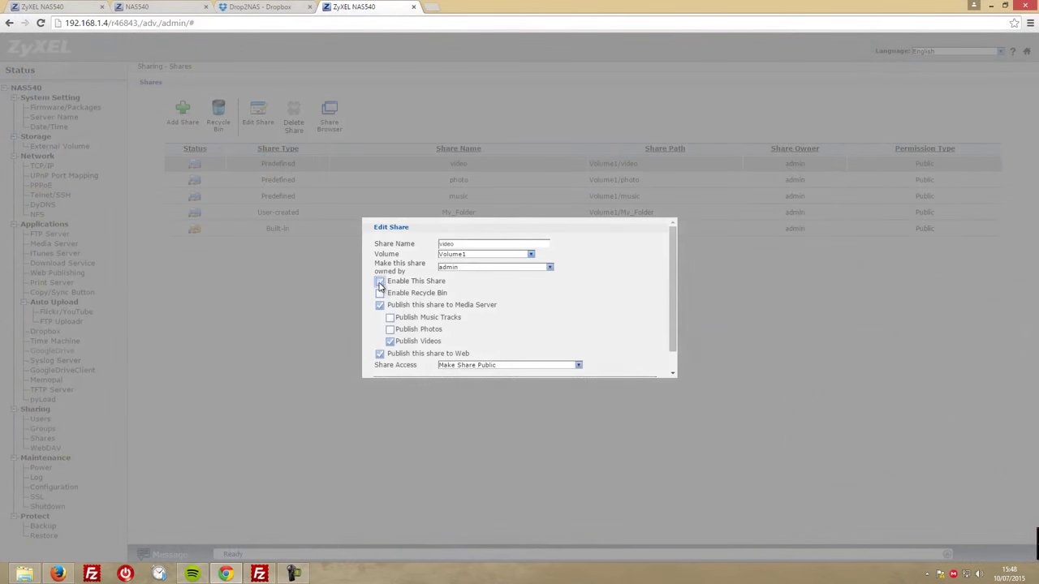
Disable the video and photo shares in the NAS administration, and return to the NAS540 network folder in File Explorer
click(379, 281)
click(496, 327)
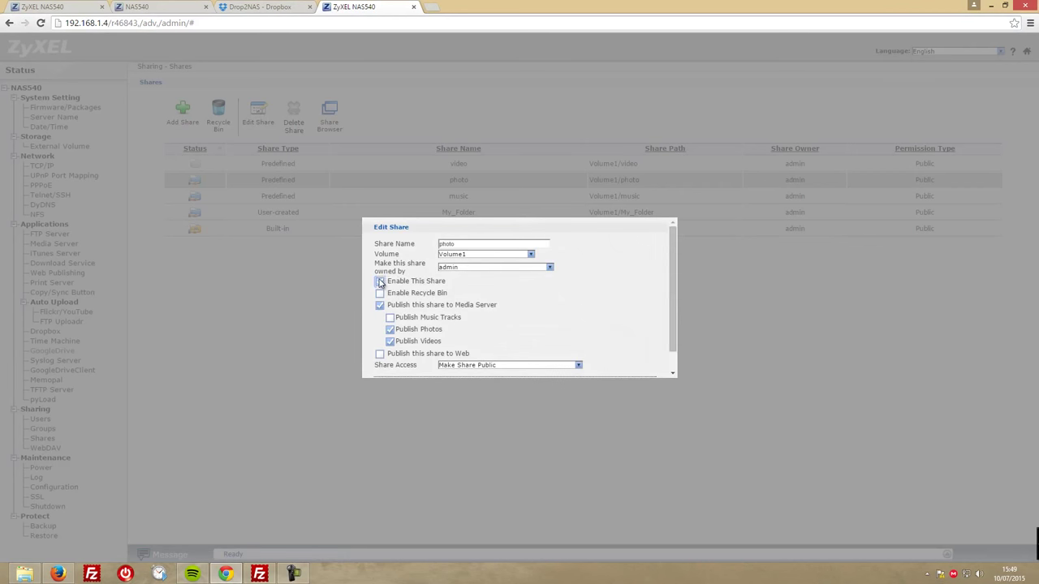
click(378, 281)
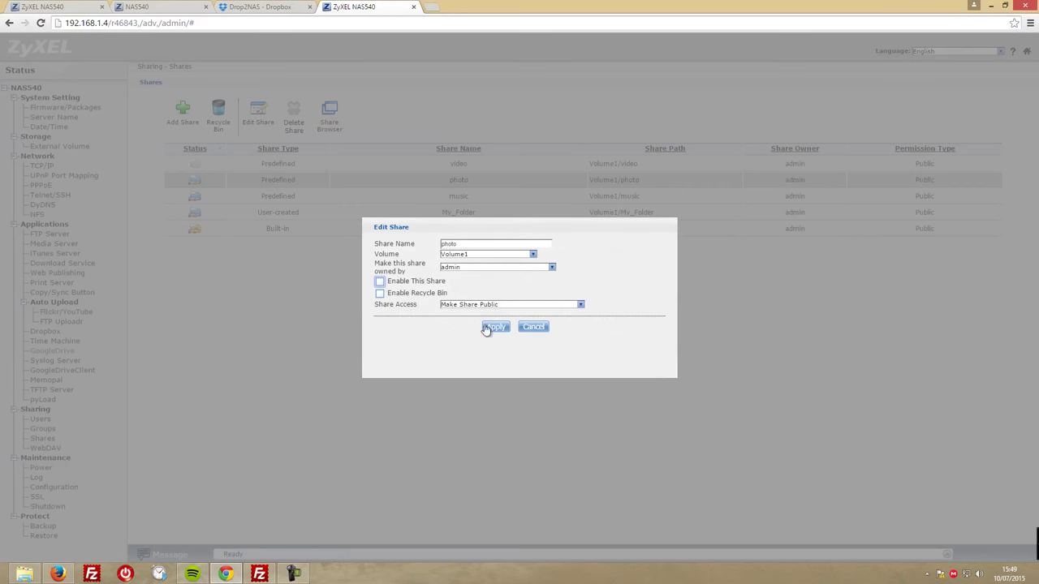
click(492, 327)
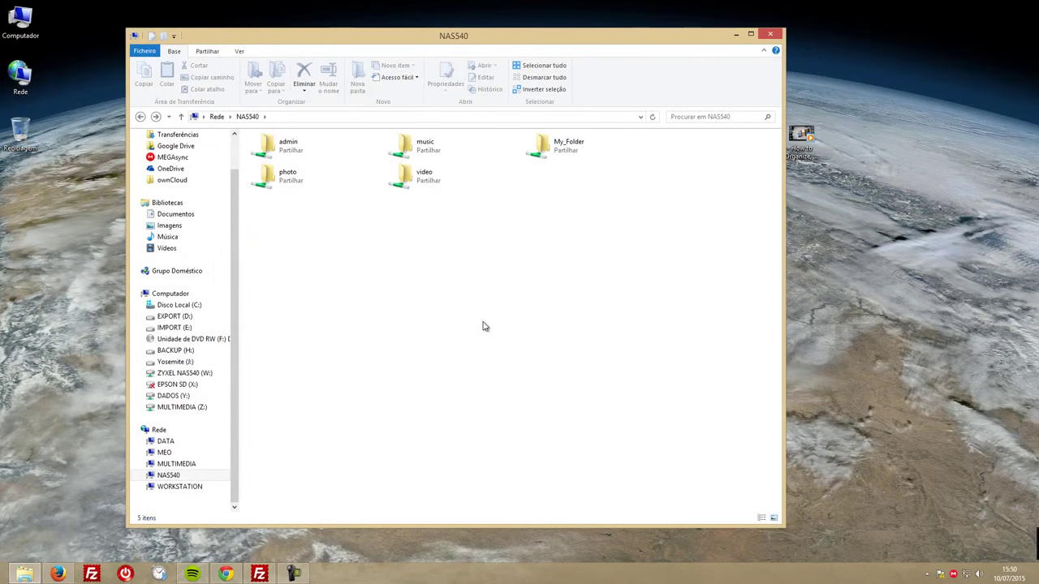
right_click(430, 338)
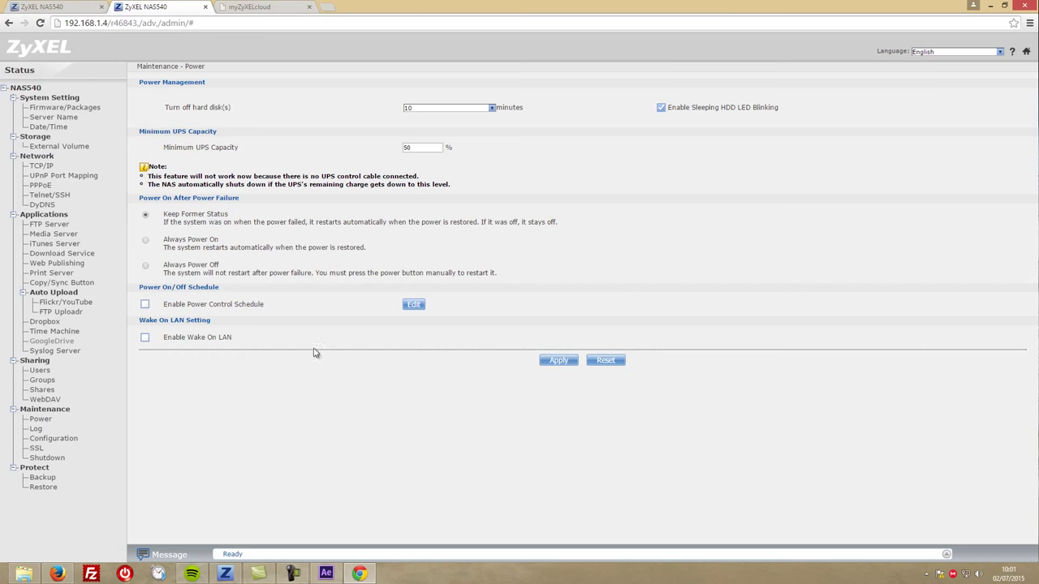
Check the hard disk turn-off times in the power settings, disable Sleeping HDD LED Blinking and apply the change
click(475, 108)
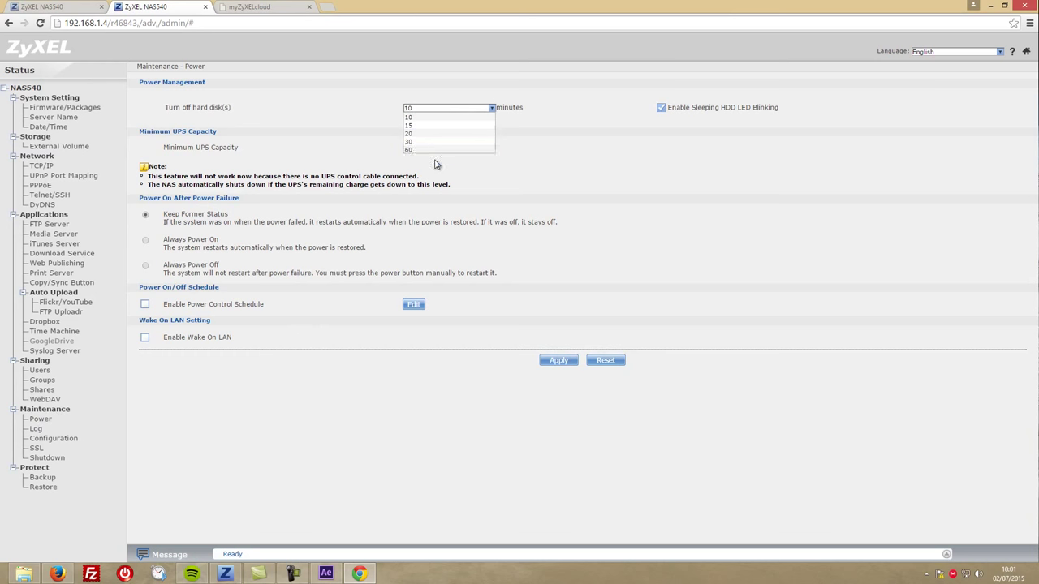
click(524, 86)
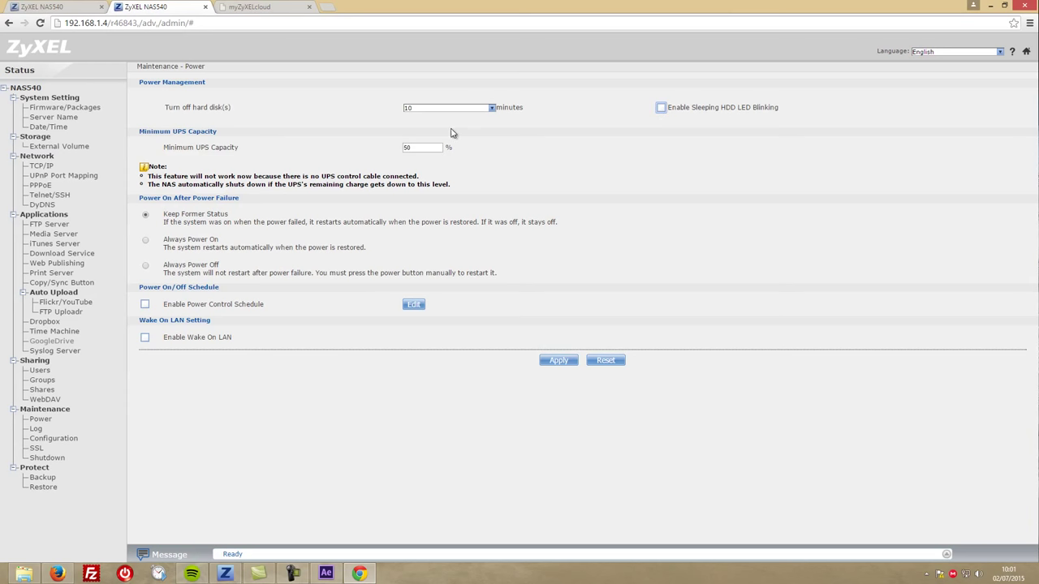
click(558, 360)
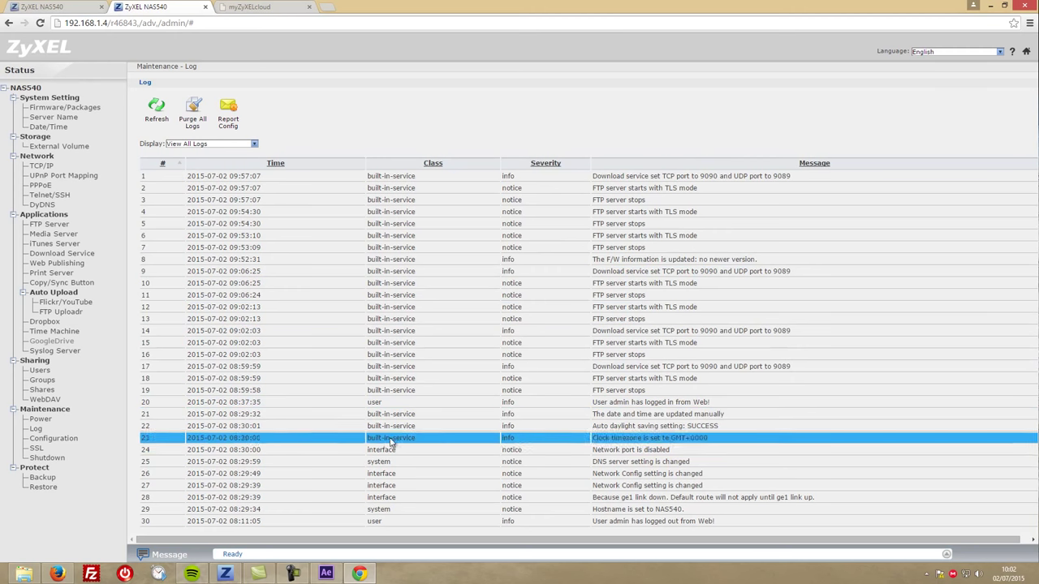
Review the configuration backup, SSL and shutdown maintenance pages, and open the form for adding a backup job
click(54, 438)
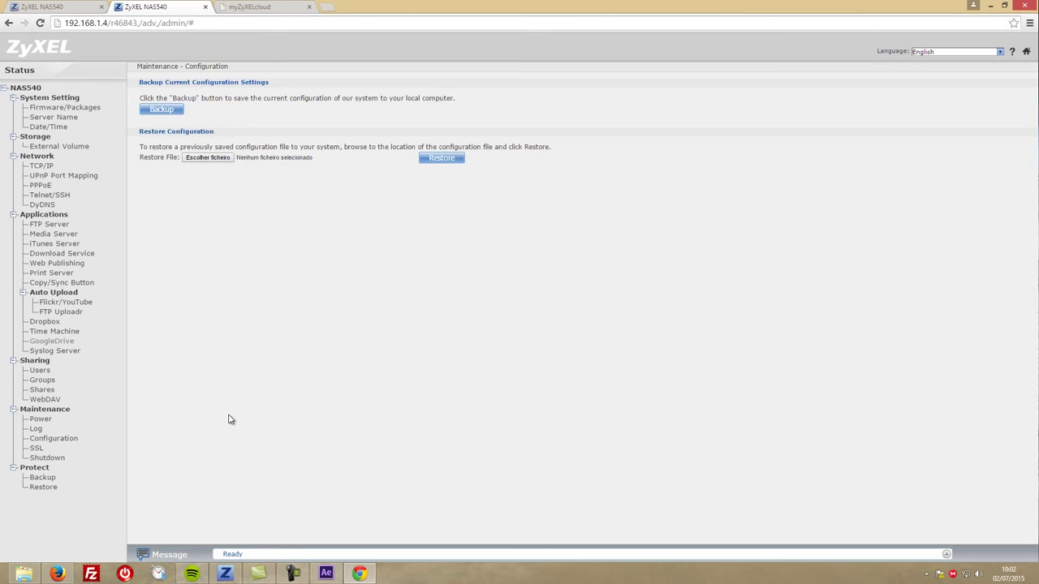
click(37, 449)
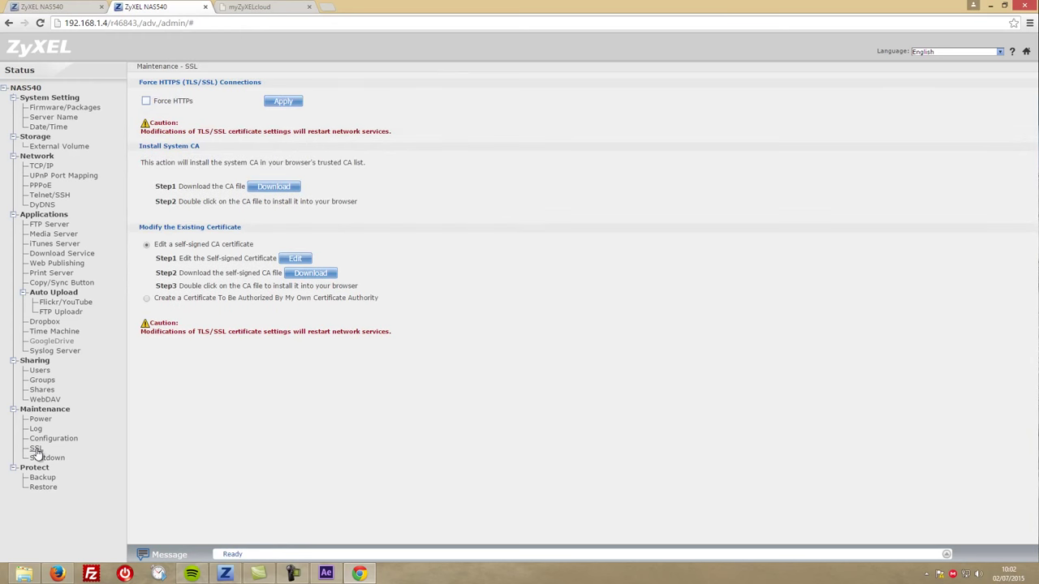
click(37, 457)
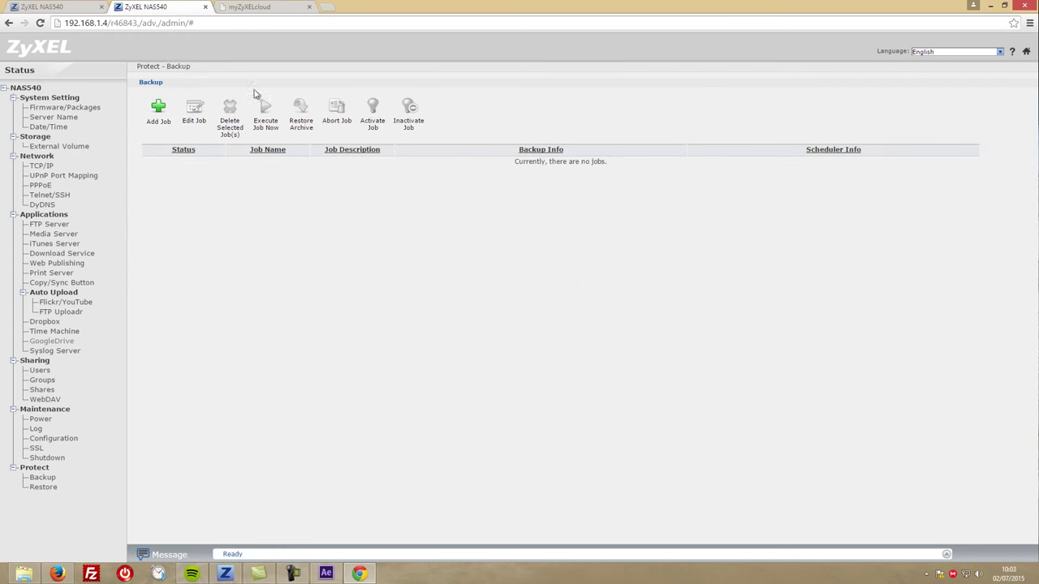
click(159, 110)
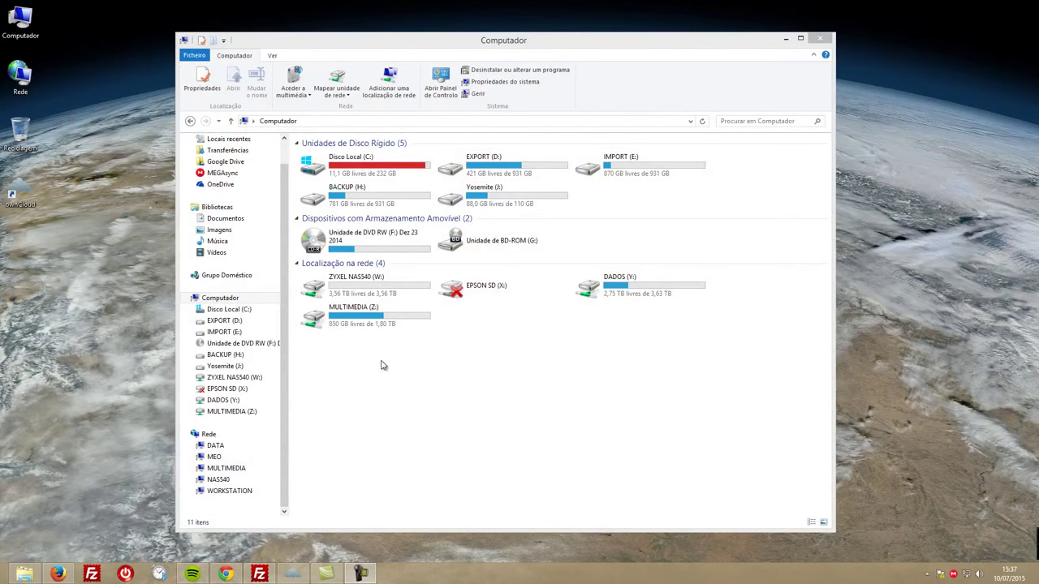
Switch to File Explorer and view the ZYXEL NAS540 (W:) network drive, the computer's drives and the network locations
double_click(327, 288)
click(224, 299)
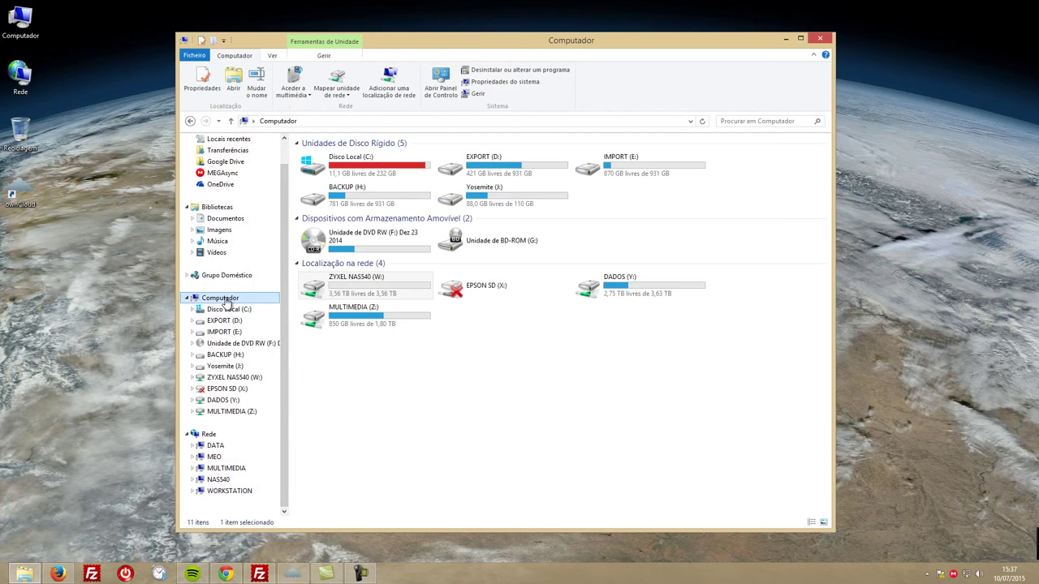
click(244, 435)
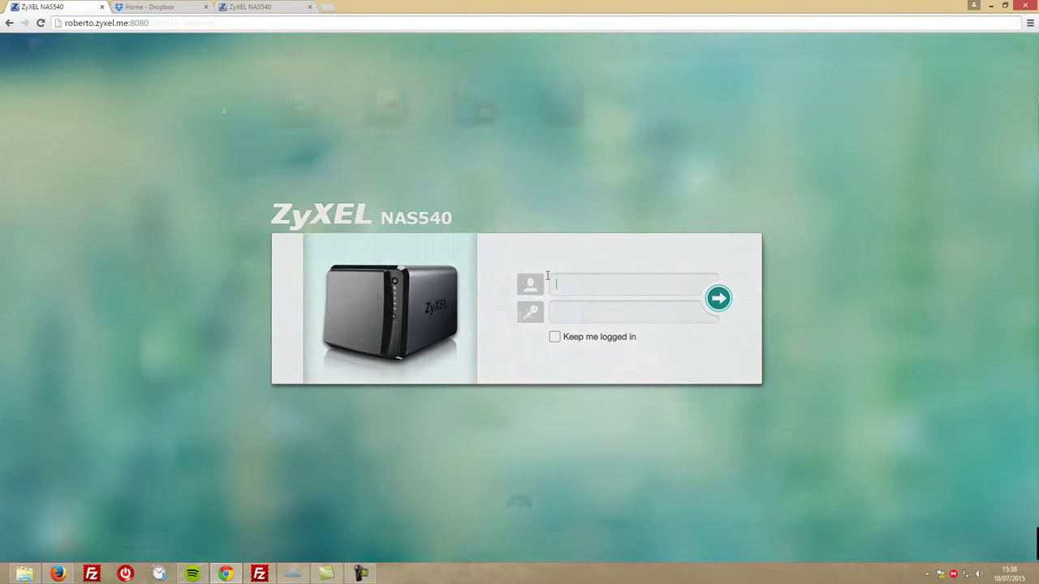
Open the File Browser in the NAS540 web desktop through its remote address, and open the Drop2NAS folder in Dropbox
click(75, 49)
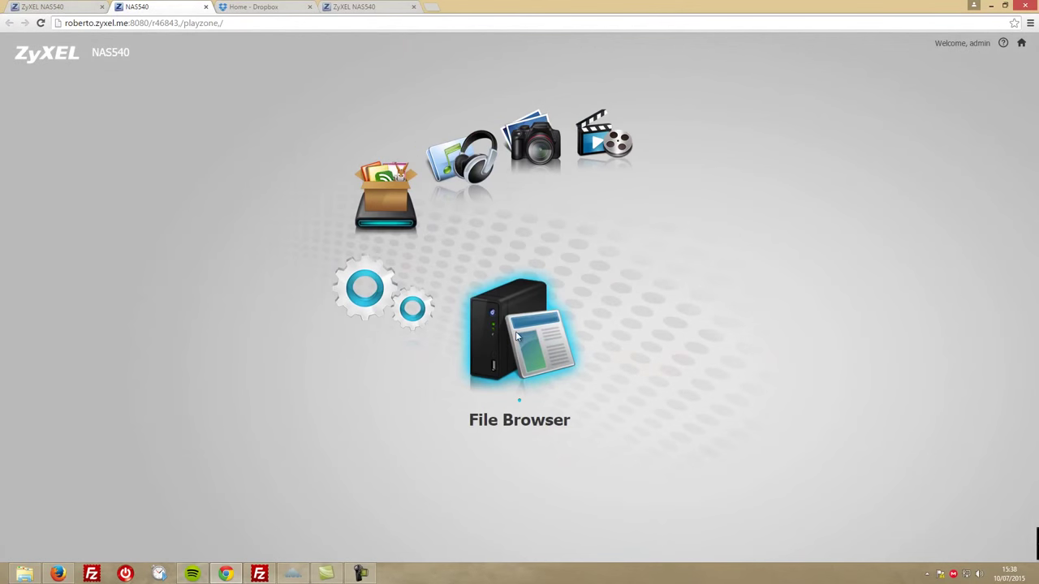
click(516, 336)
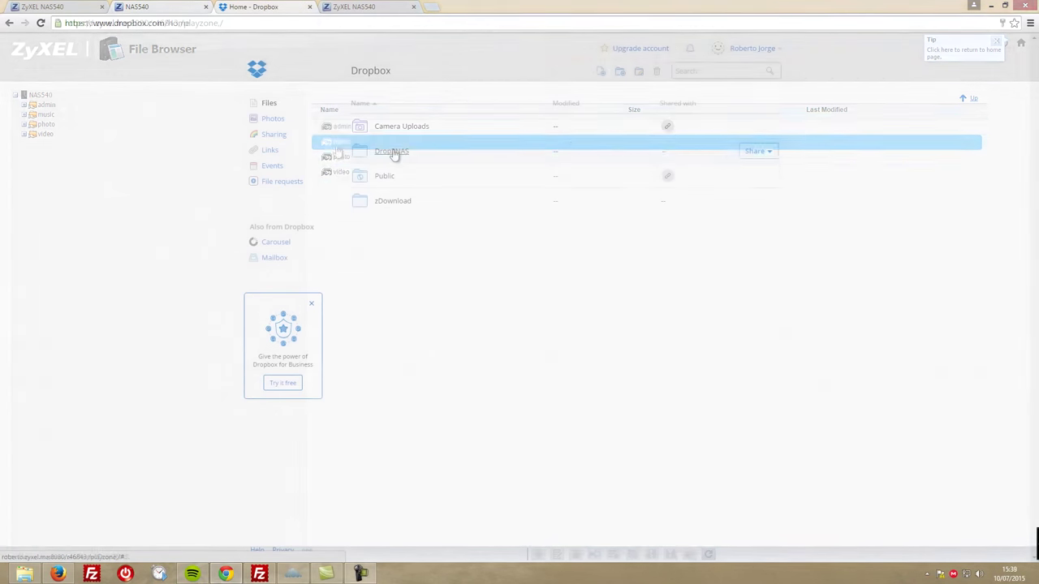
click(393, 153)
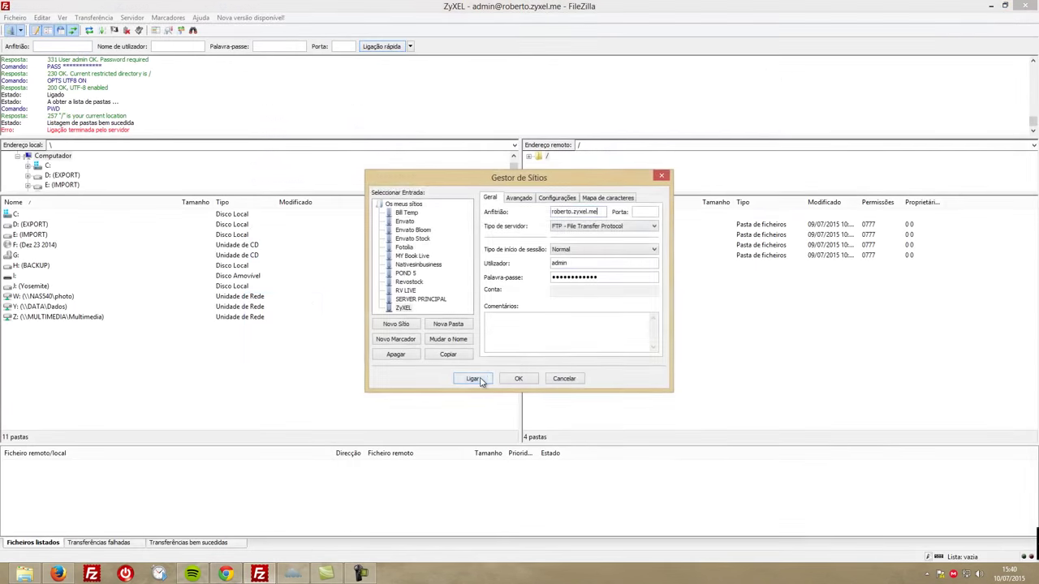
Connect FileZilla to the ZyXEL site in the current tab, and finish the ownCloud wizard with everything synchronised from the server
click(477, 378)
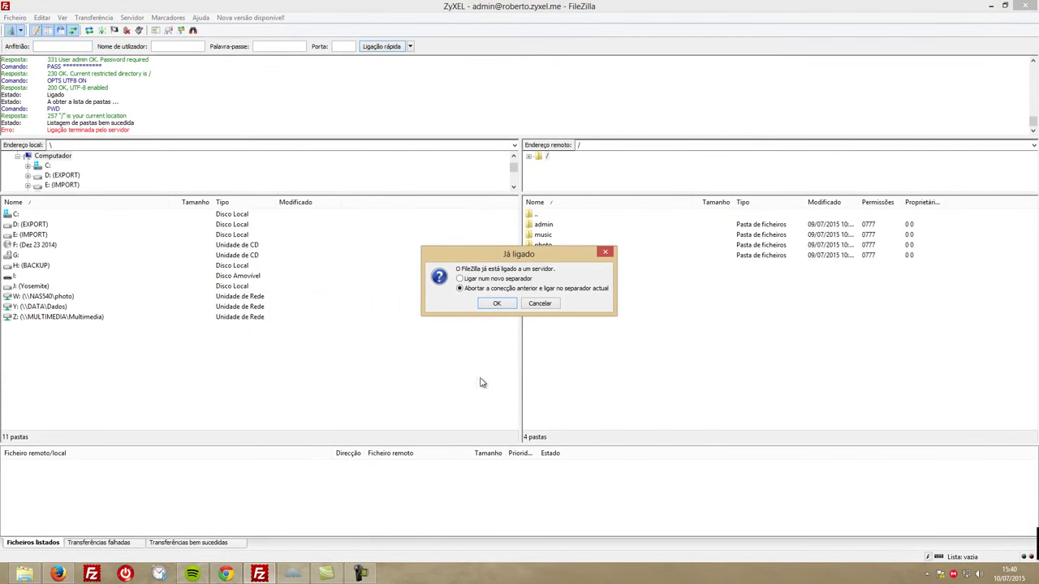
click(498, 306)
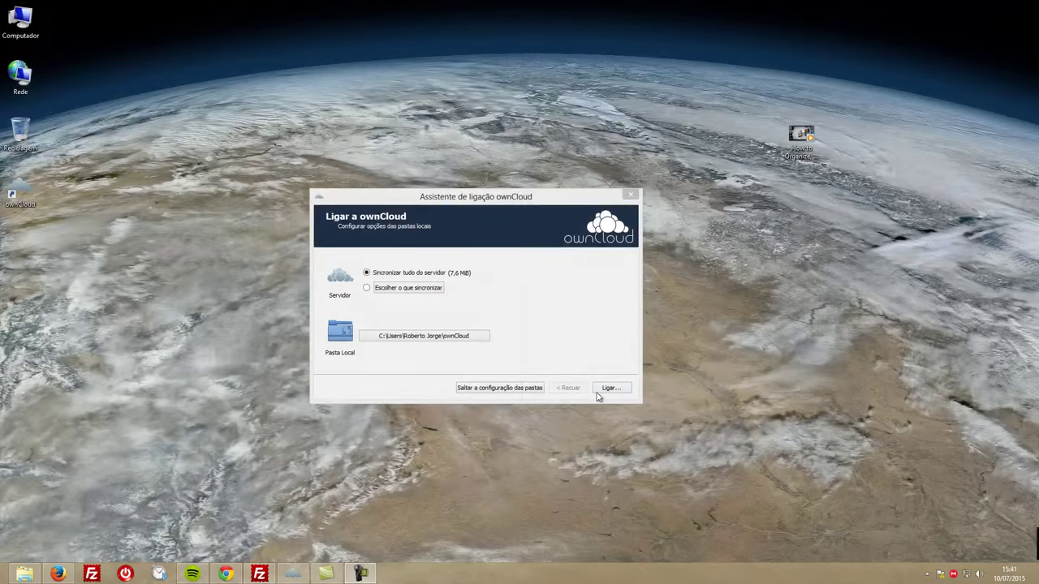
click(610, 394)
click(477, 332)
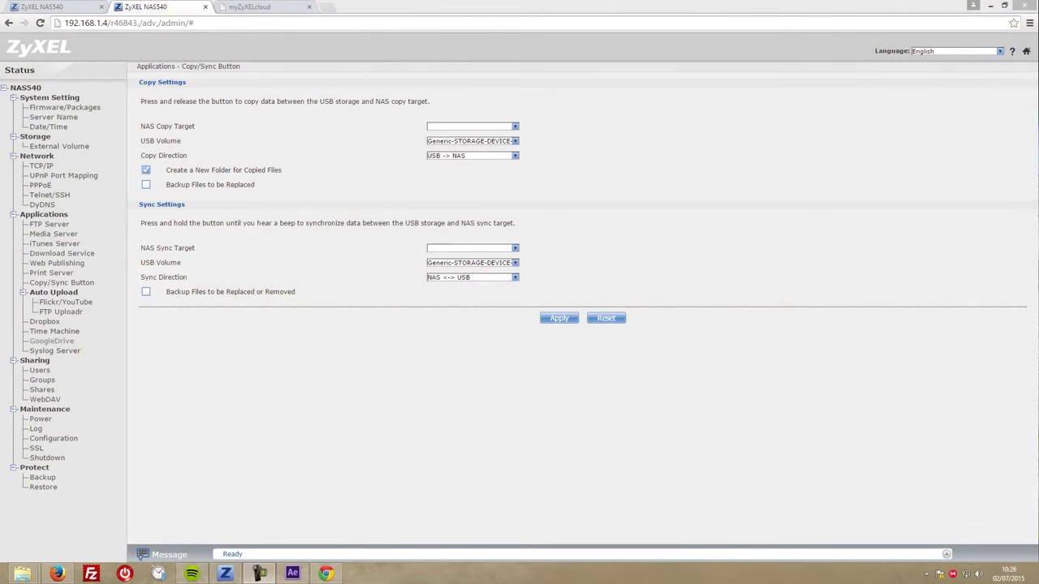
Set USB-SDCARD as the NAS copy target for the Copy/Sync button and apply the settings
click(483, 127)
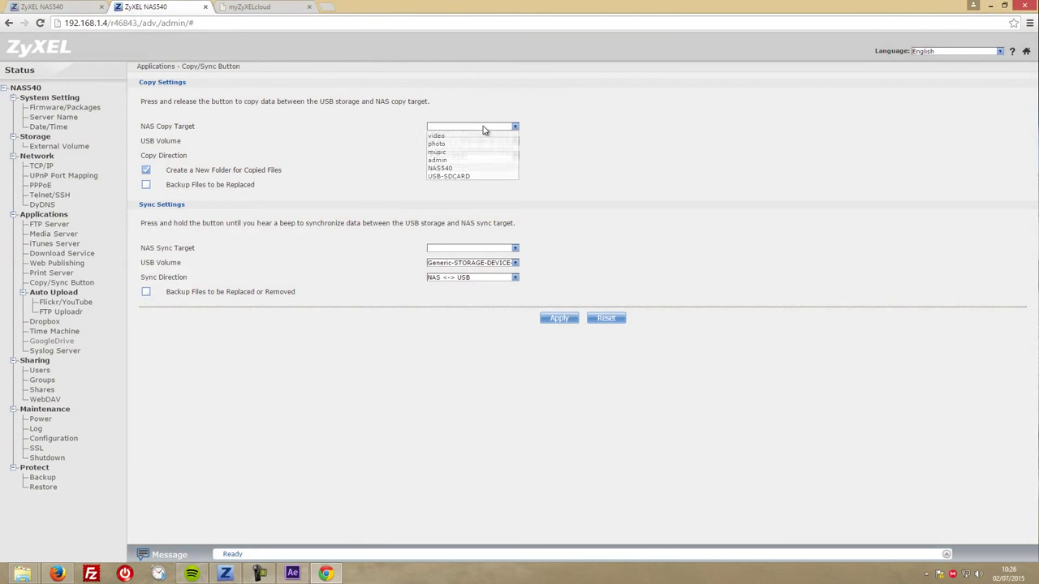
click(450, 176)
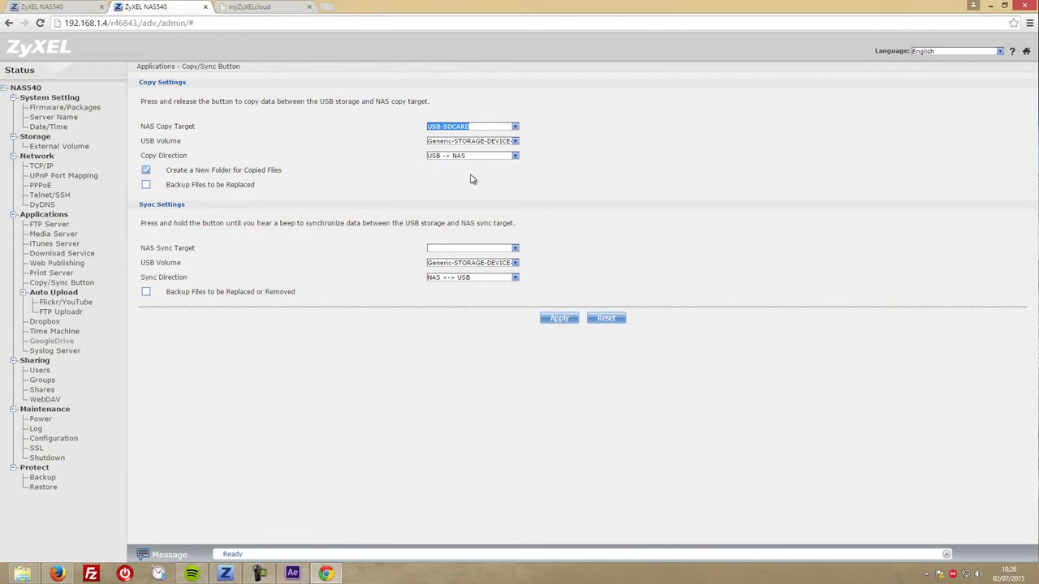
click(558, 317)
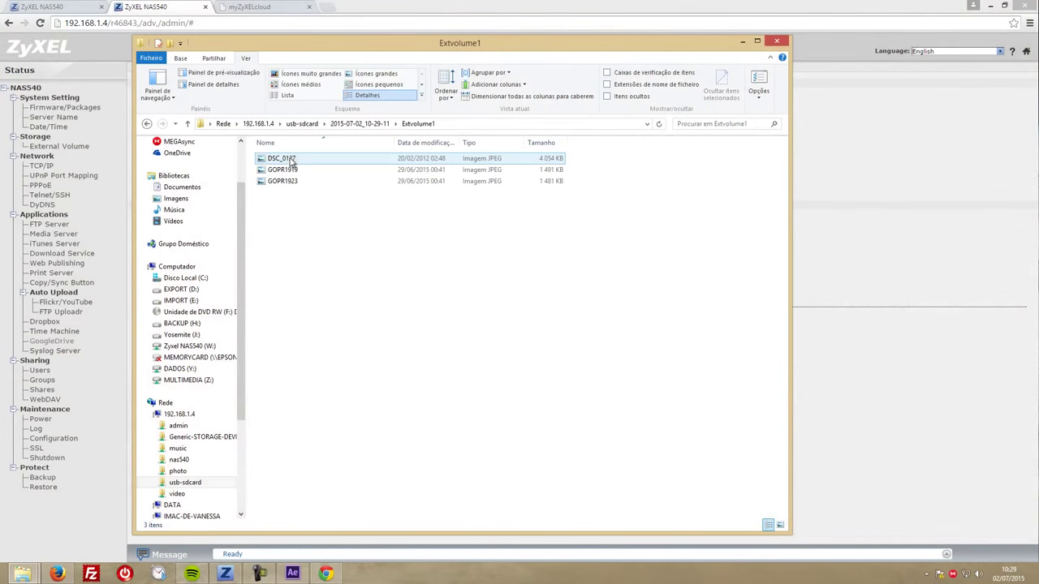
View the copied photos as large icons in the usb-sdcard share, and inspect the contents of the other dated copy folder
click(365, 75)
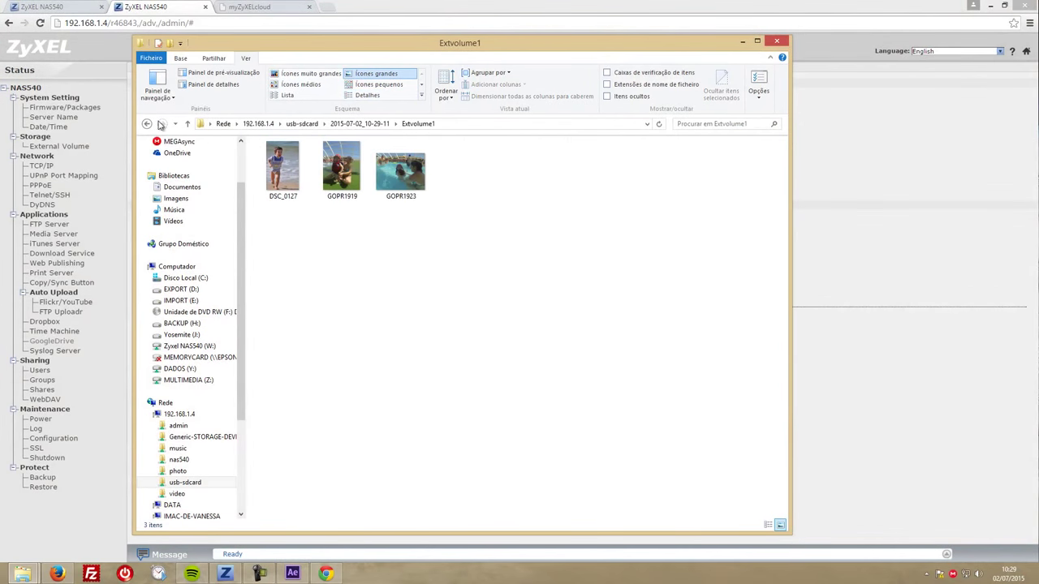
click(146, 124)
double_click(293, 158)
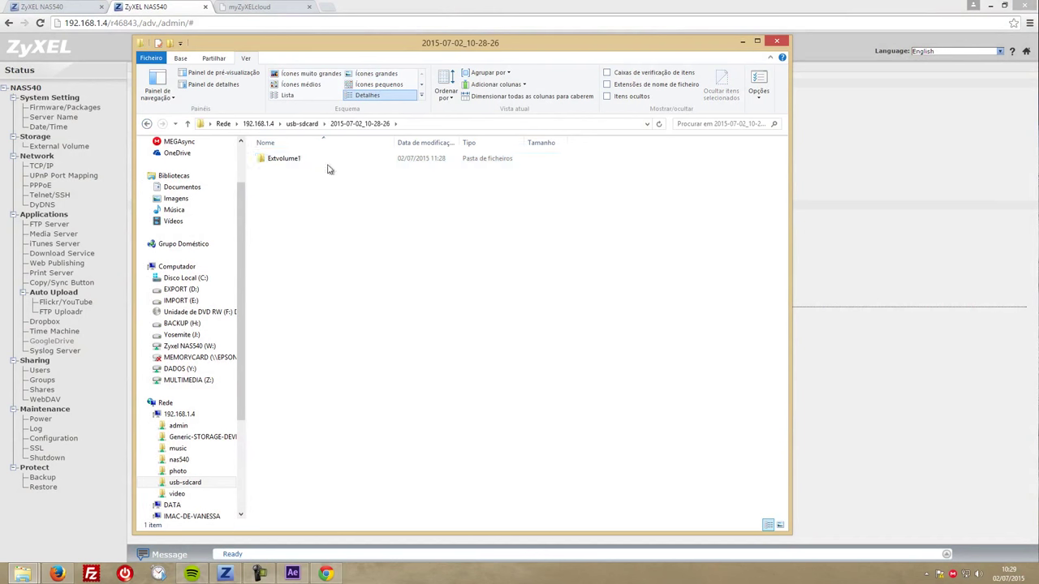
double_click(301, 163)
key(BackSpace)
key(BackSpace)
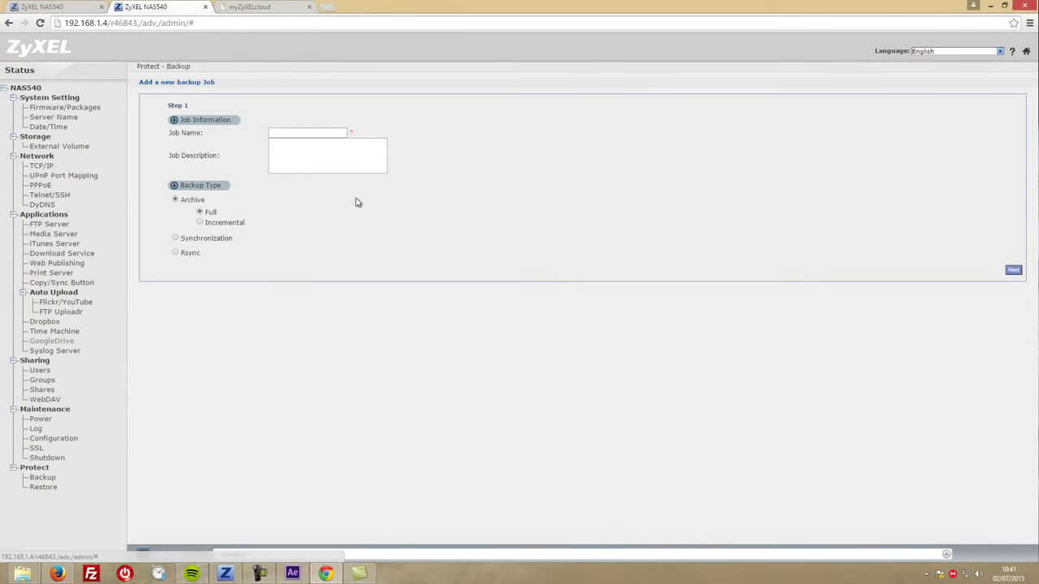
Set the full archive backup job's source to the video folder on Volume1 and its target to the external volume ADplus-SuperVer-01171
click(1013, 270)
click(257, 133)
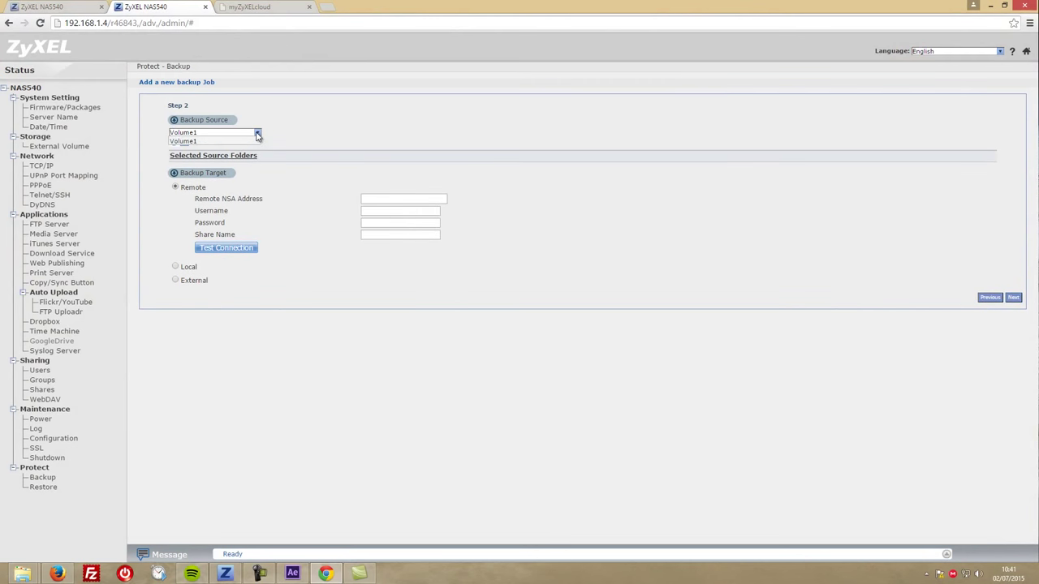
click(204, 153)
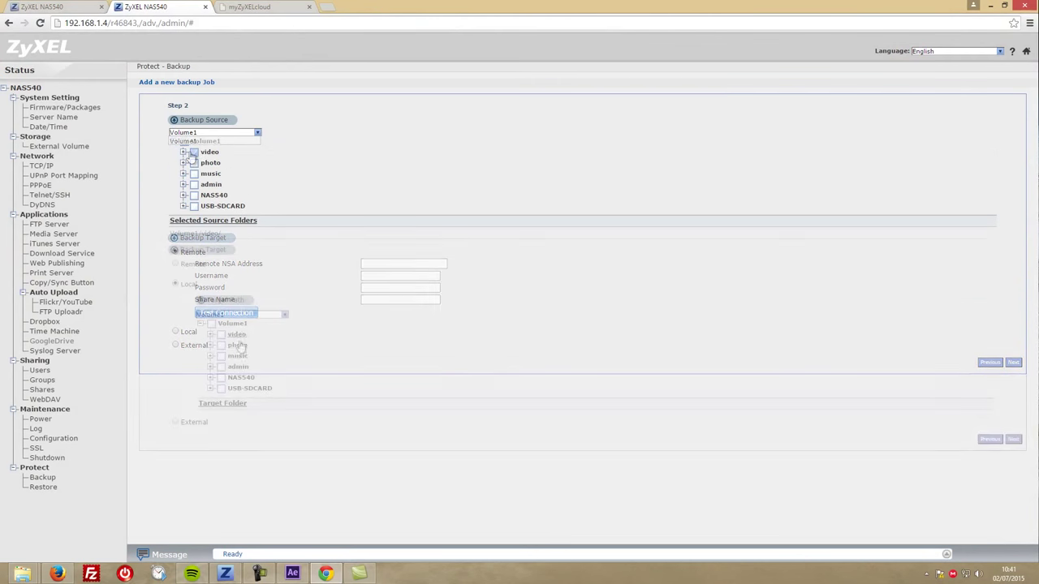
click(212, 338)
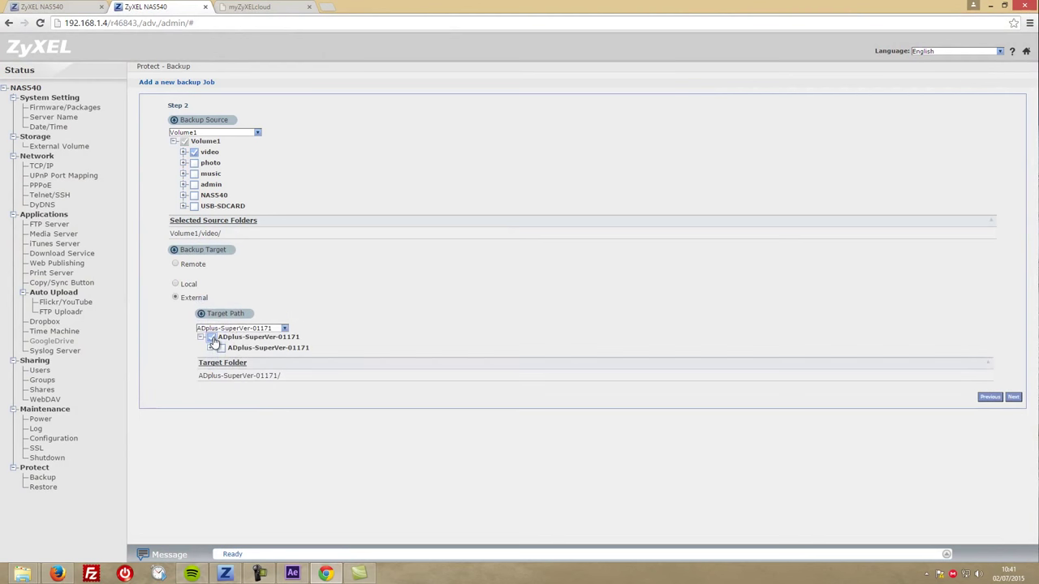
click(229, 378)
click(1013, 396)
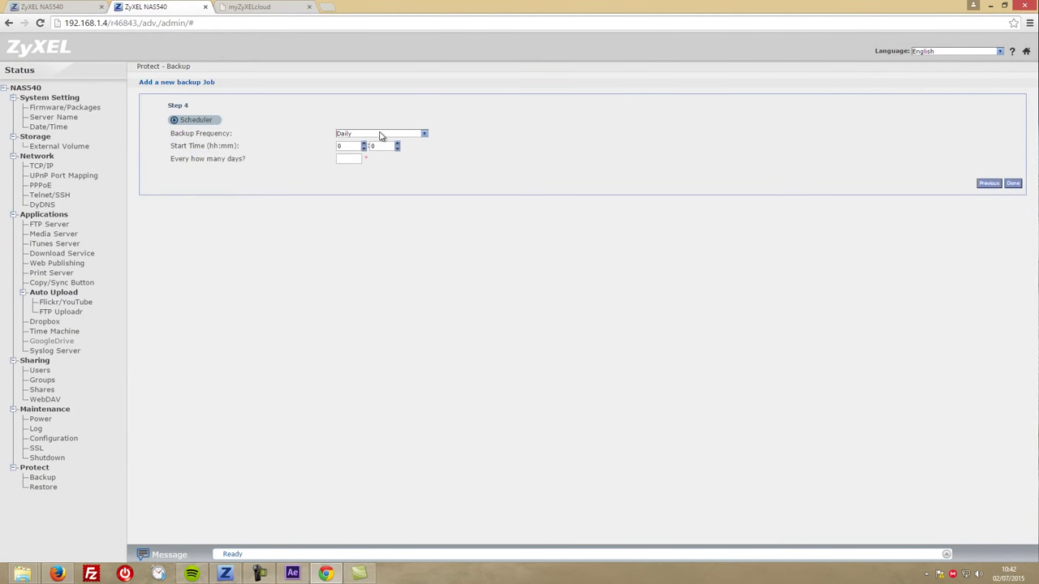
Review the backup frequency options, keep the job's schedule at Daily, and follow the Test BKP job in the backup list
click(378, 134)
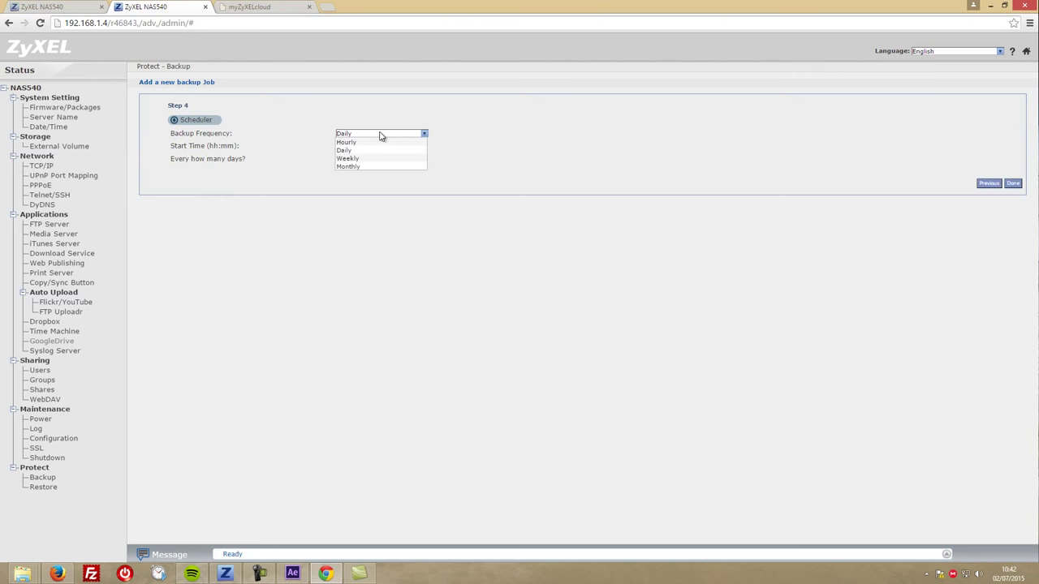
click(379, 134)
click(379, 135)
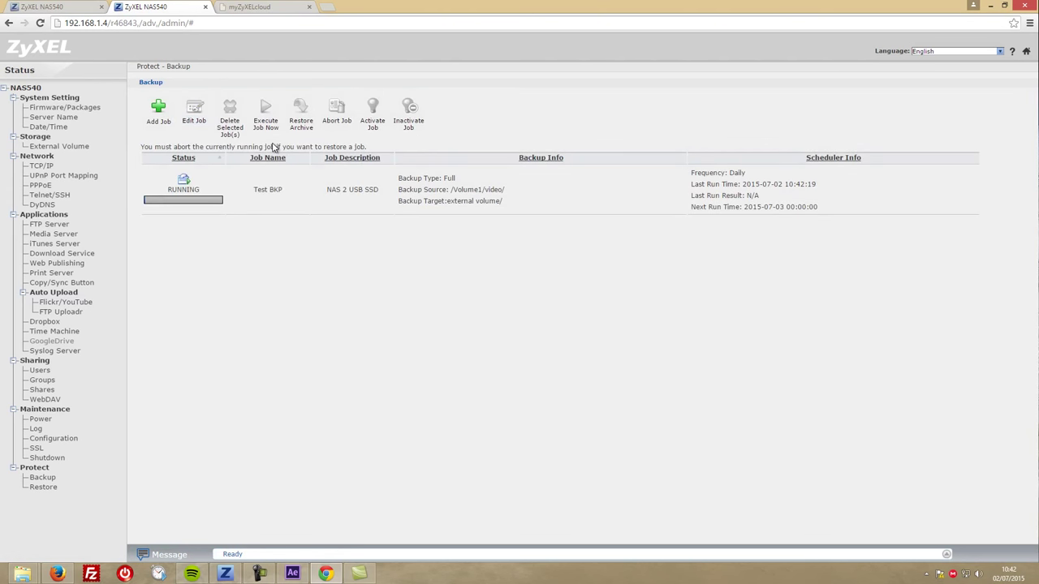
click(229, 184)
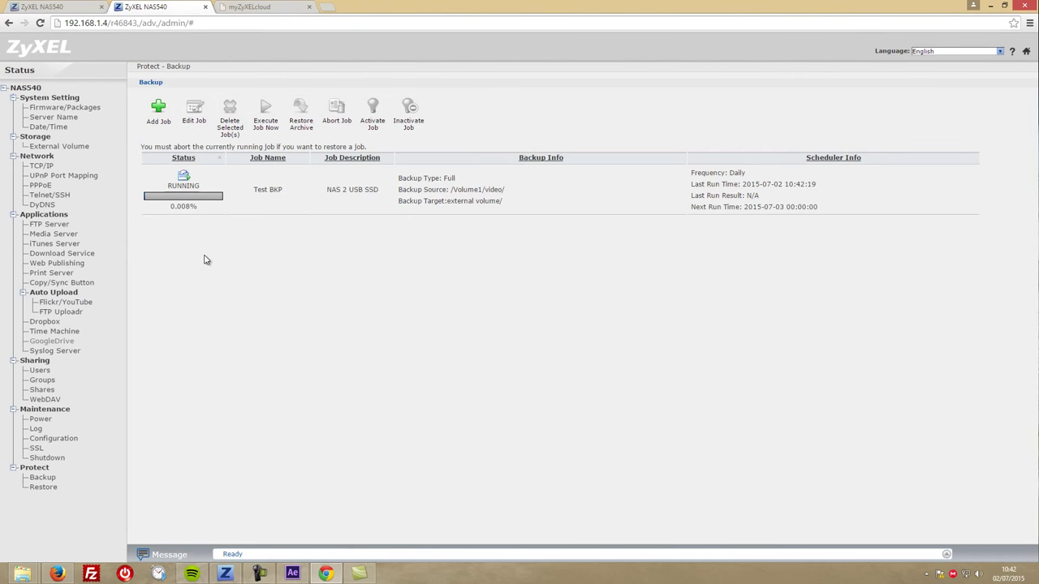
Open the Test BKP folder on ADplus-SuperVer-01171 in File Explorer and examine the .dar backup file
mouse_move(22, 574)
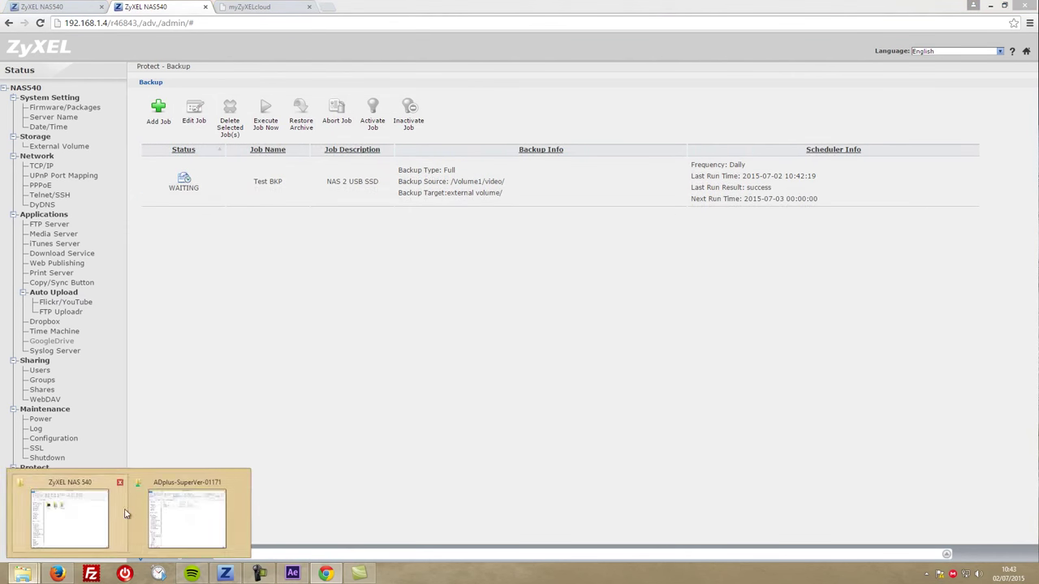
click(186, 513)
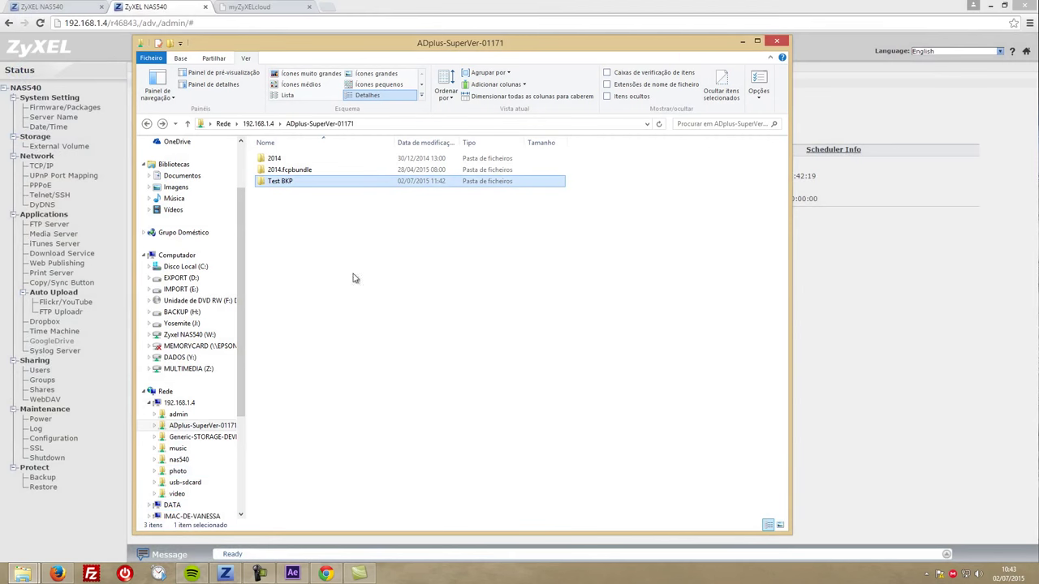
double_click(299, 185)
click(294, 159)
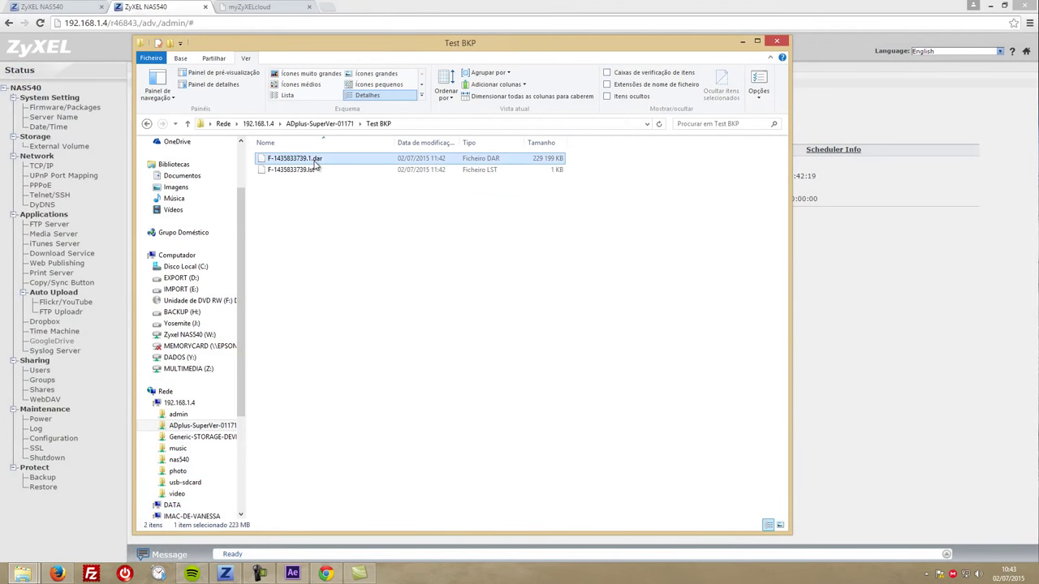
right_click(320, 204)
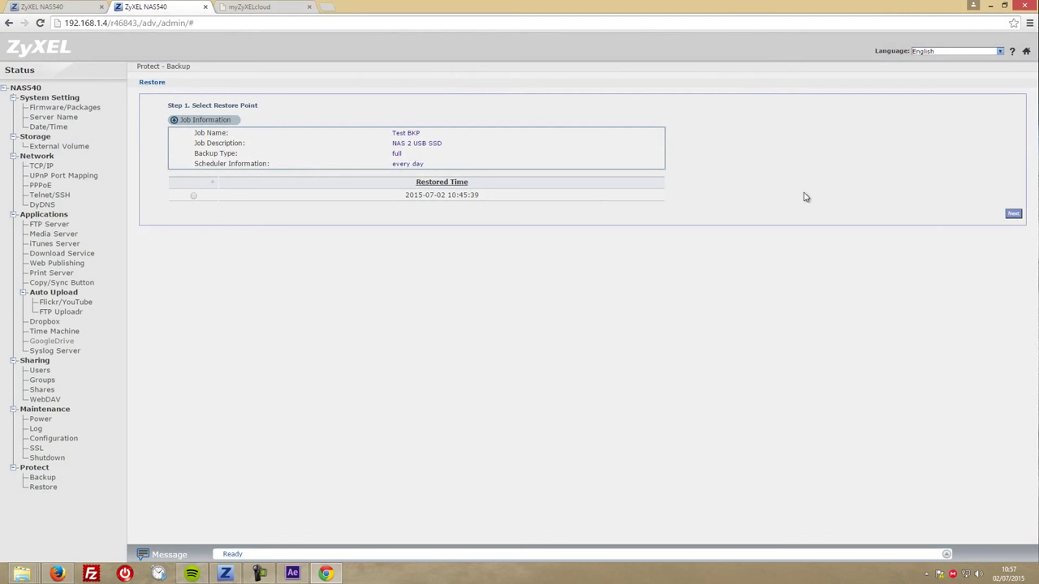
click(185, 197)
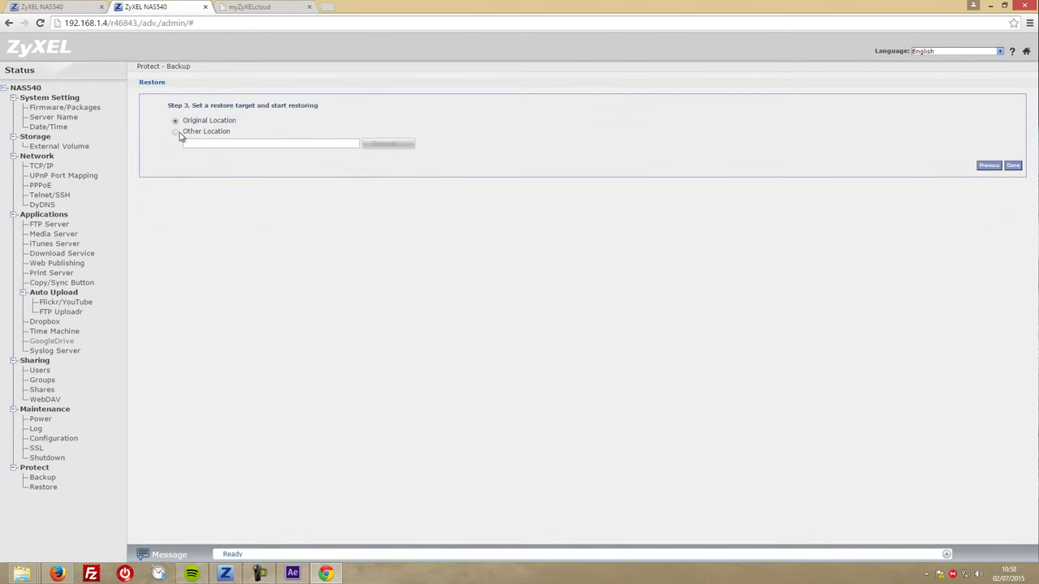
click(177, 132)
click(390, 143)
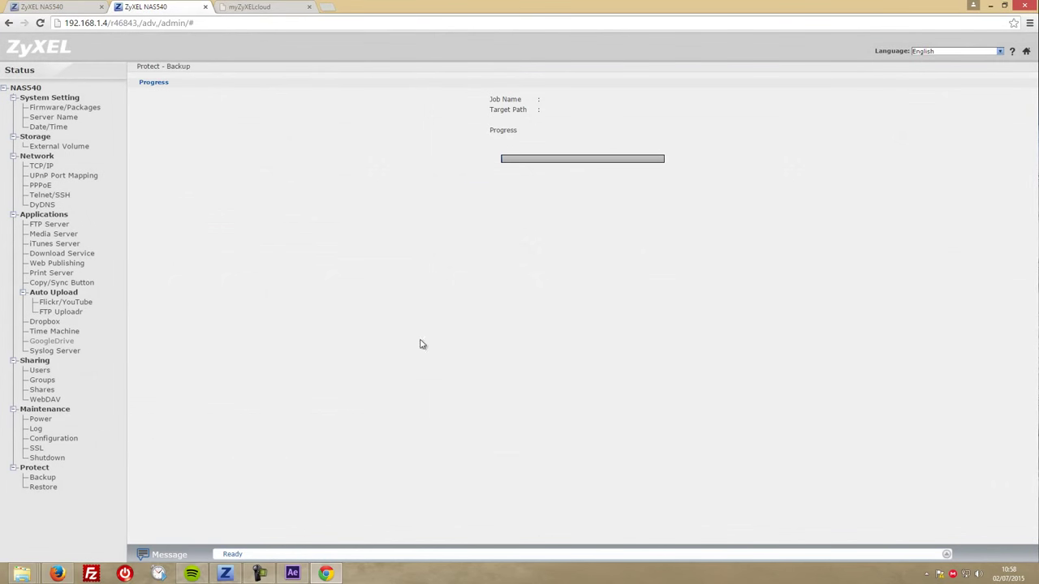
Check the restored files in the video folder of the nas540 share, and go back to the parent folder
mouse_move(34, 578)
click(204, 512)
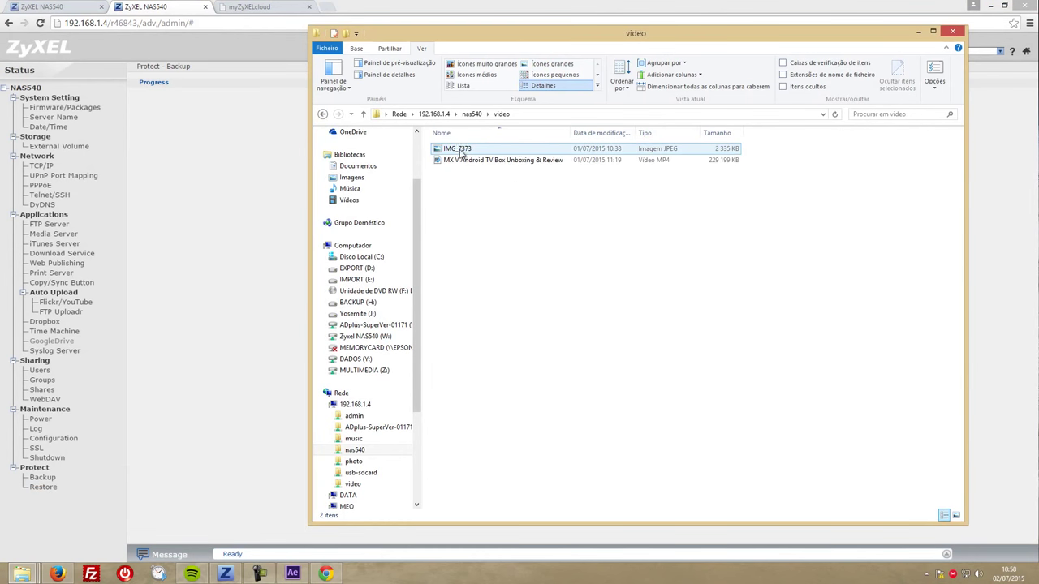
click(321, 114)
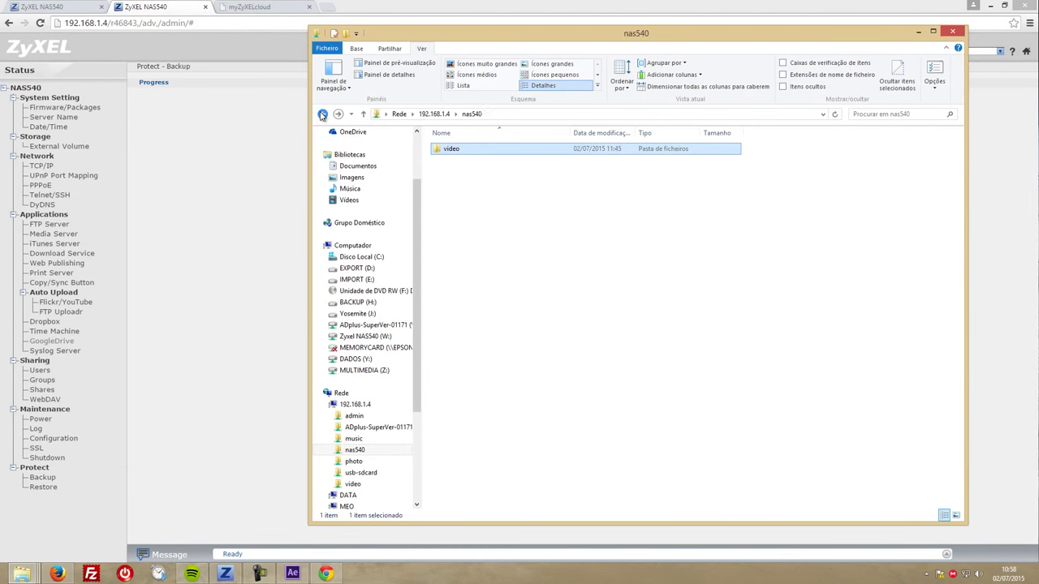
click(321, 114)
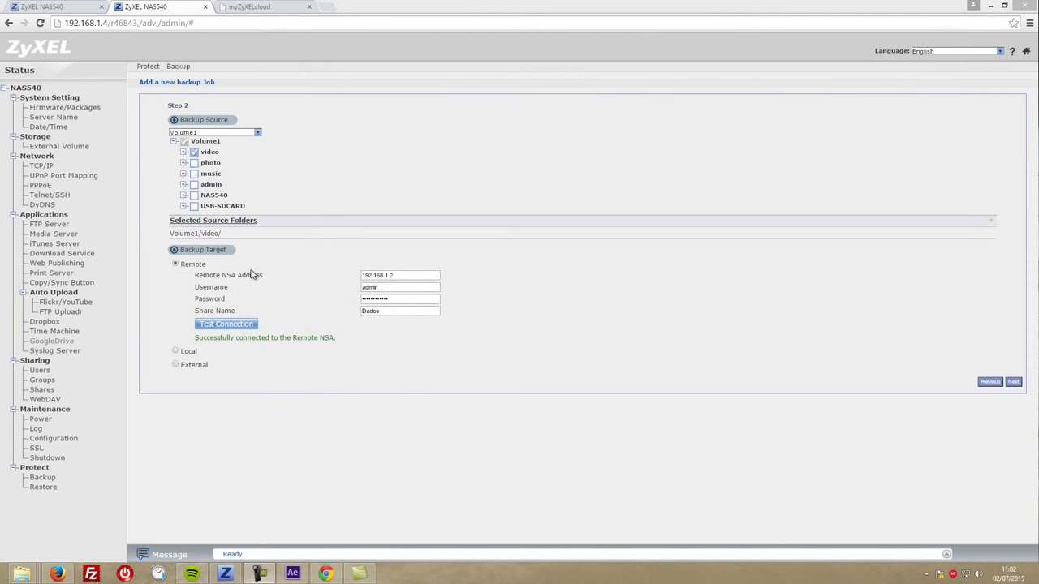
Test the backup job's connection to the remote NAS at 192.168.1.2, proceed, and inspect the .dar file in DADOS (Y:) > TEST NAS
click(224, 324)
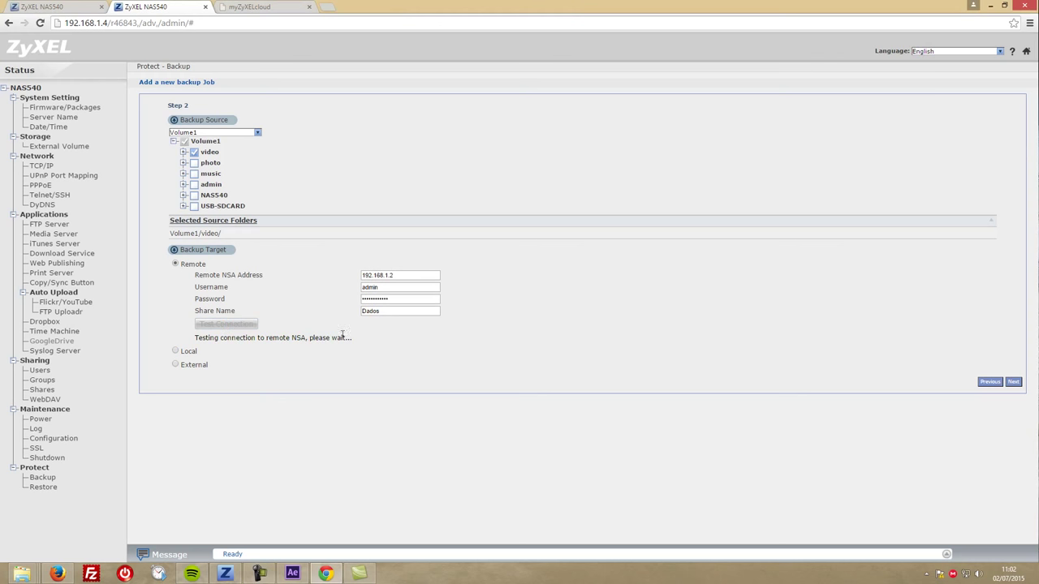
click(1013, 383)
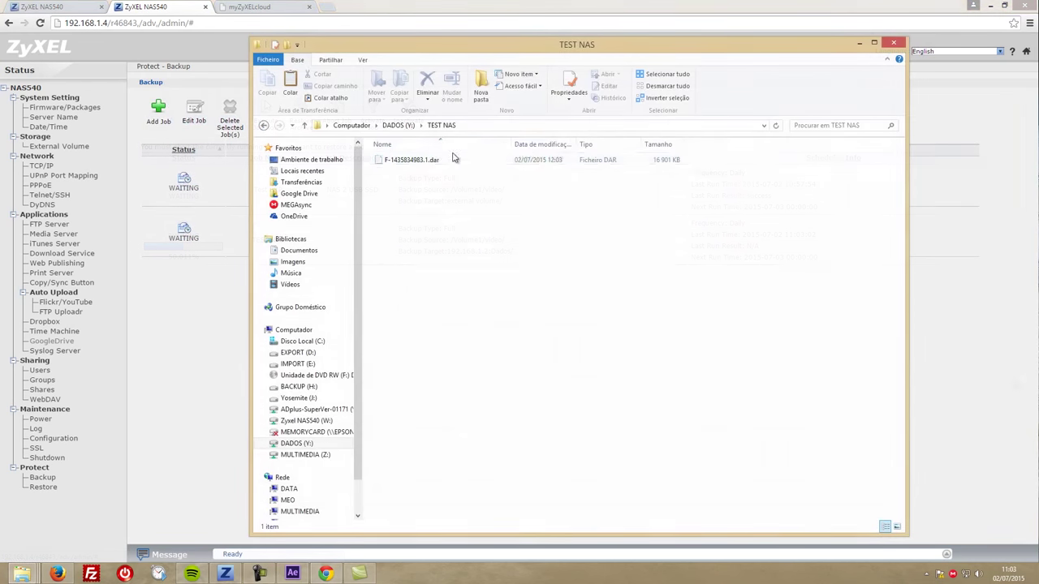
click(427, 160)
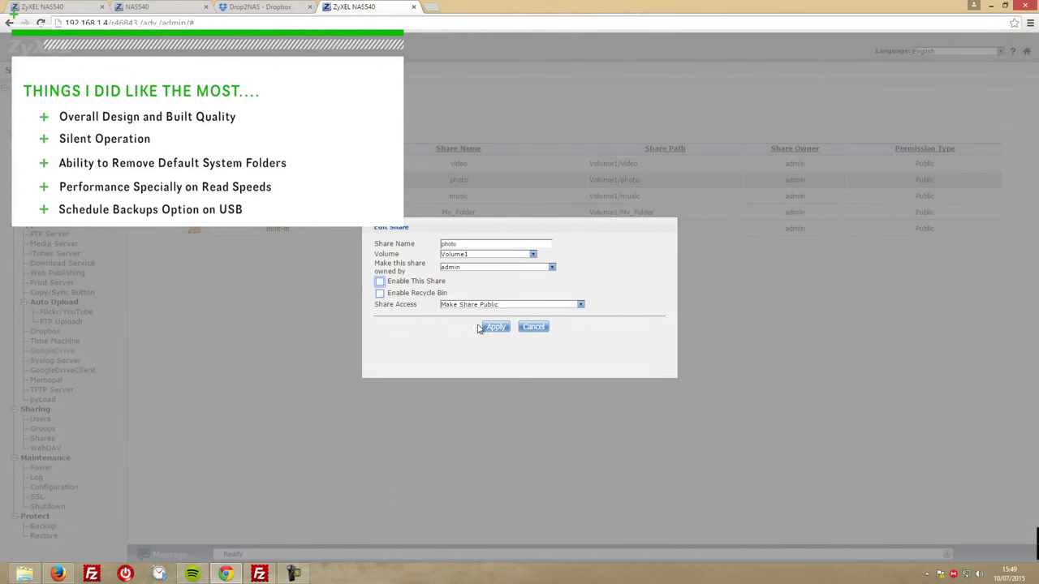
Apply the photo share's settings with Enable This Share turned off
click(493, 327)
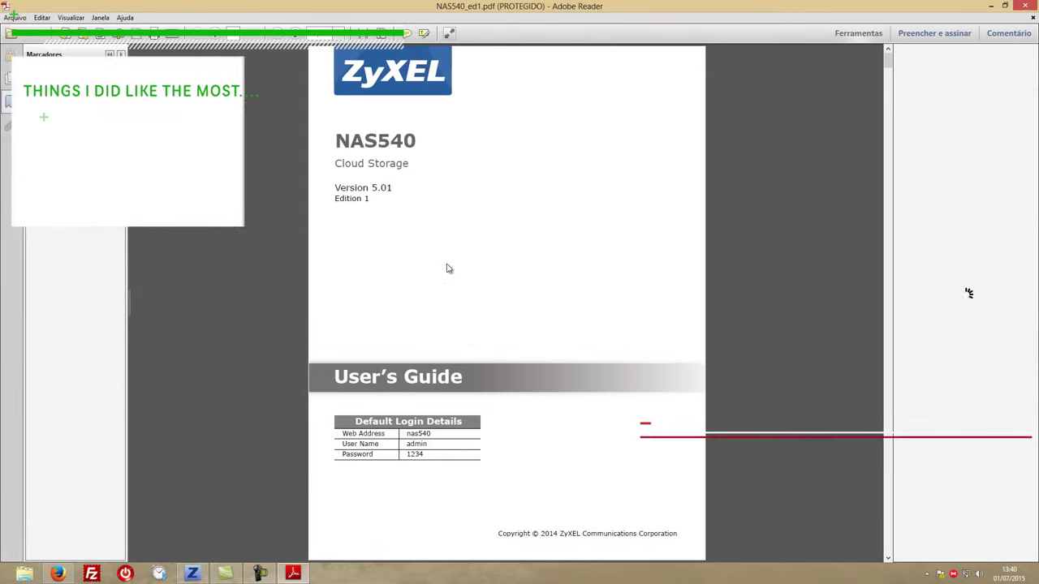
Look through the opening pages of the NAS540 User's Guide, and open the Test BKP backup folder in File Explorer
scroll(418, 270, down, 15)
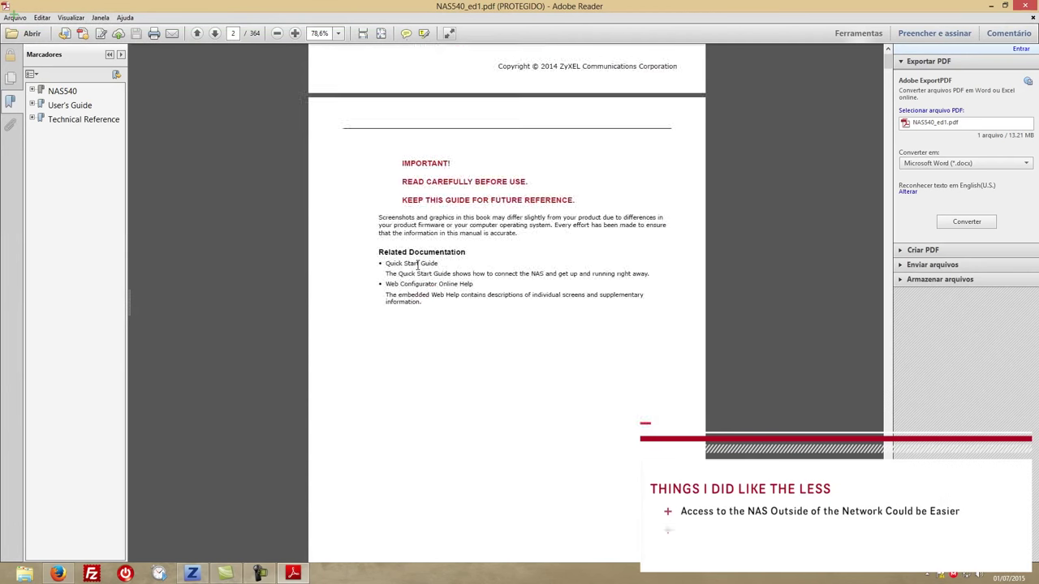
scroll(418, 270, down, 12)
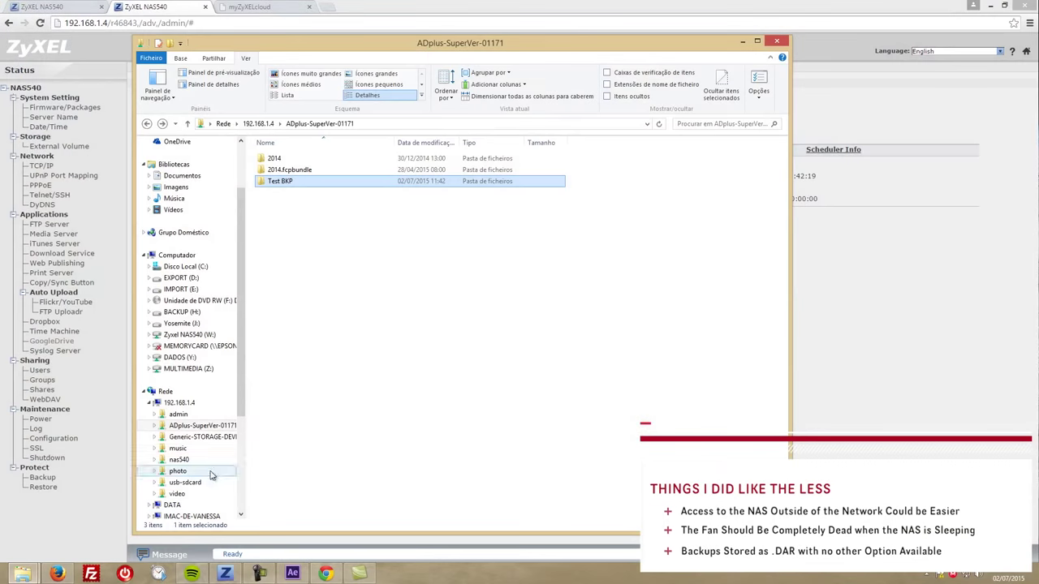
double_click(302, 183)
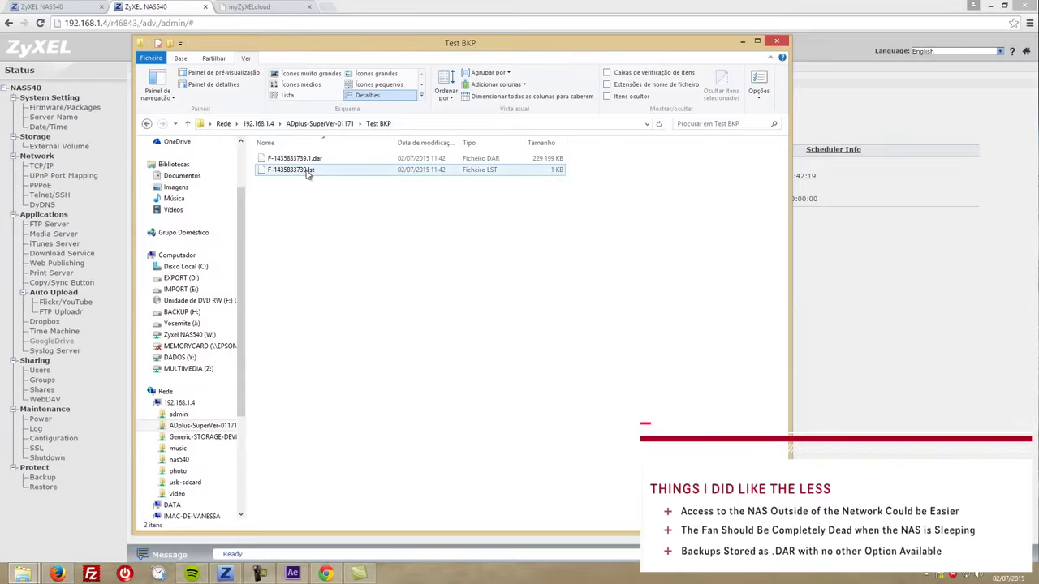